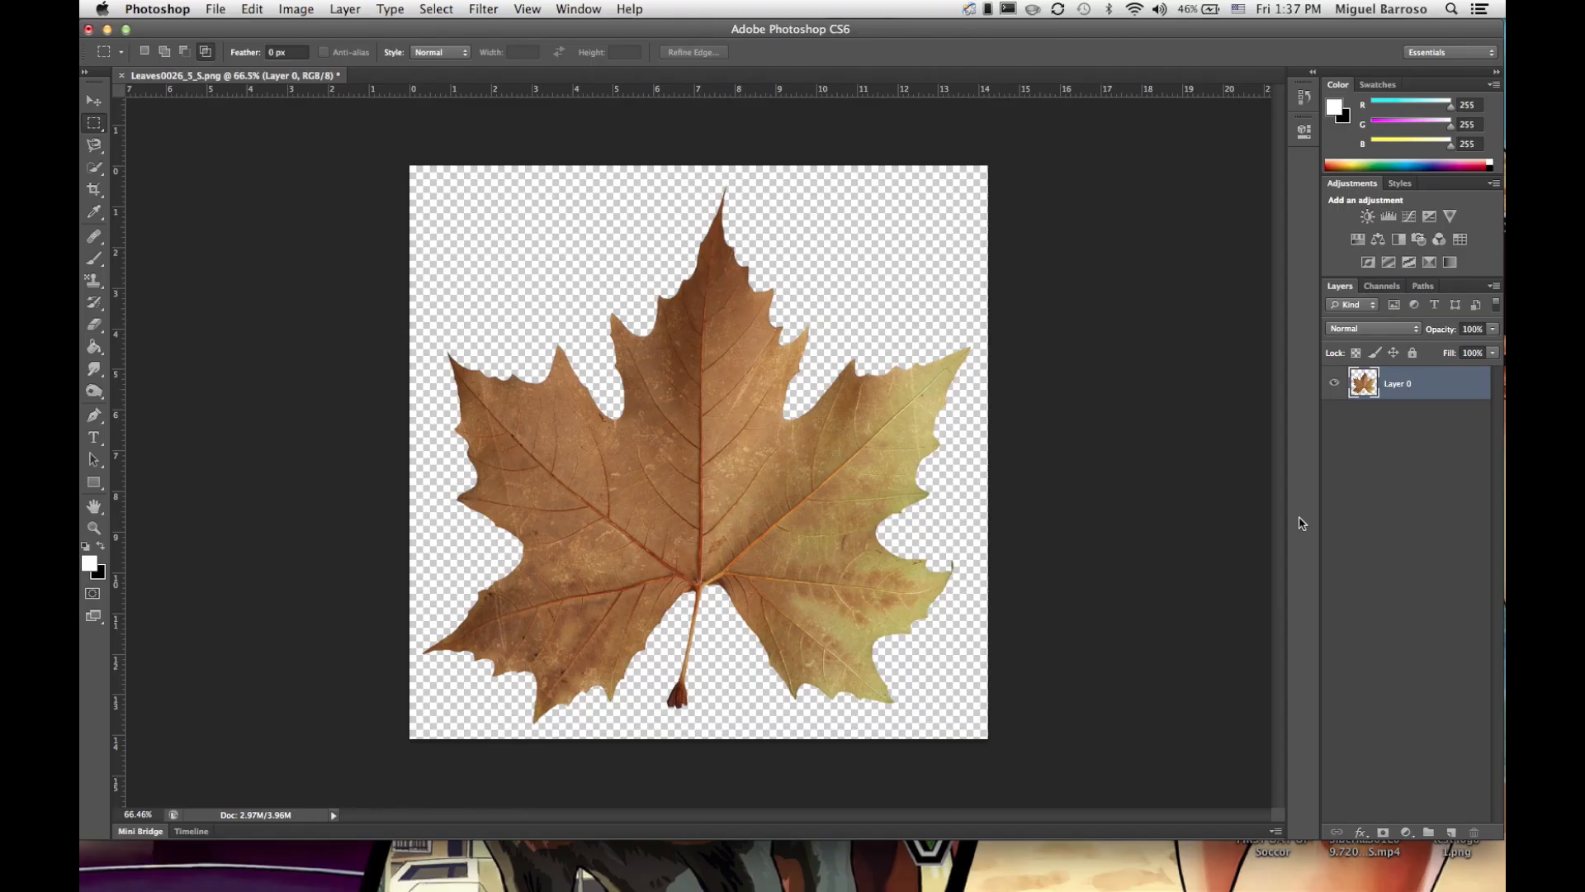
# Step: Add a new layer, fill it with black and place it beneath the leaf layer
pyautogui.click(1451, 833)
pyautogui.press('g')
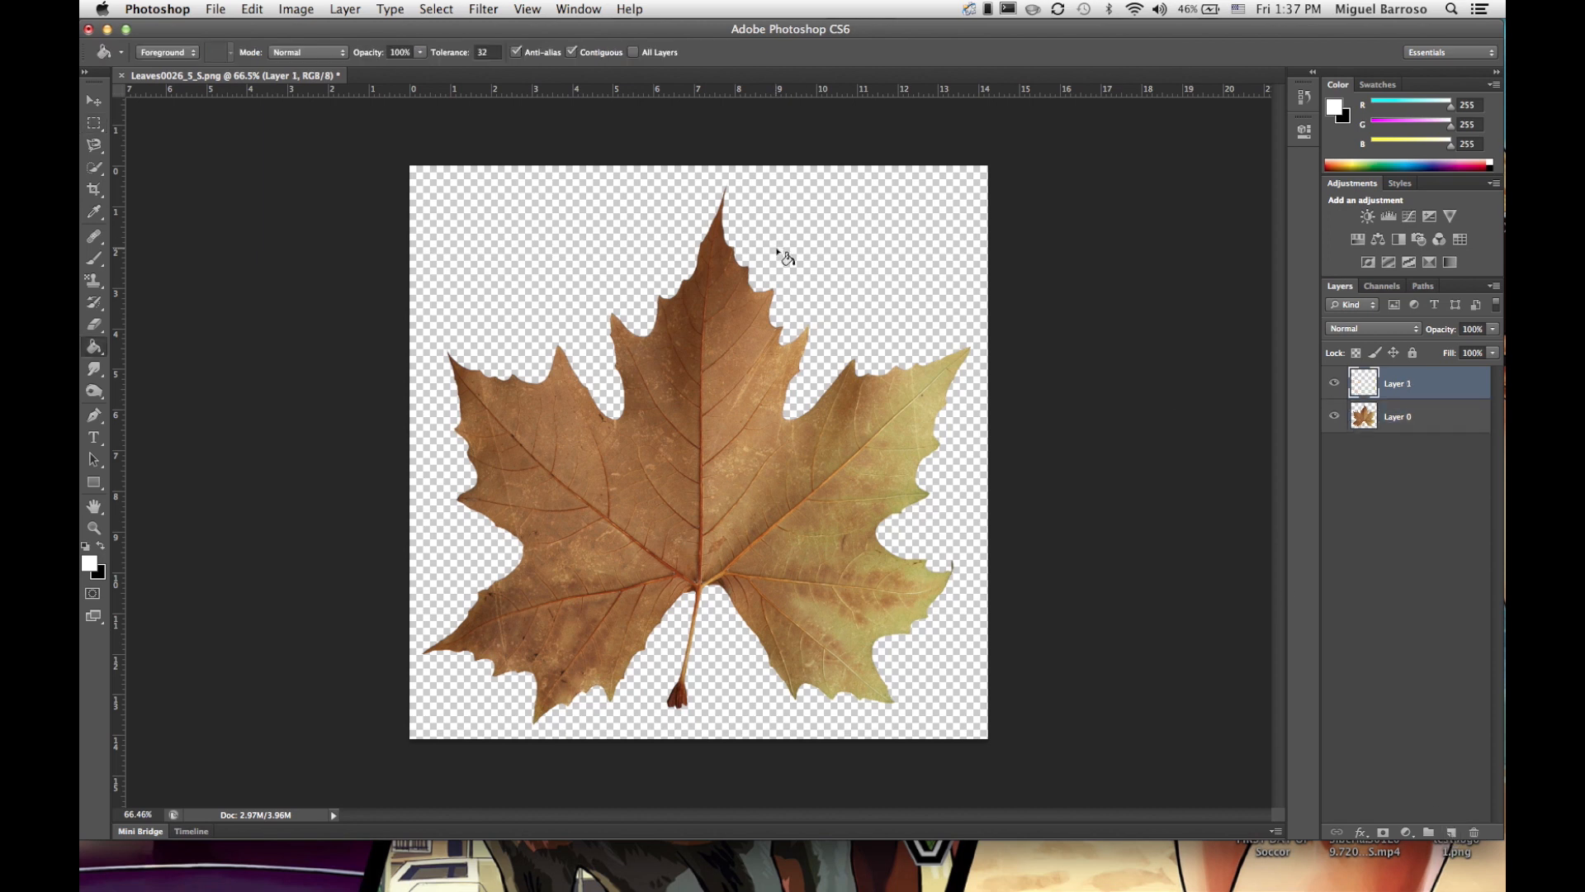
pyautogui.click(819, 255)
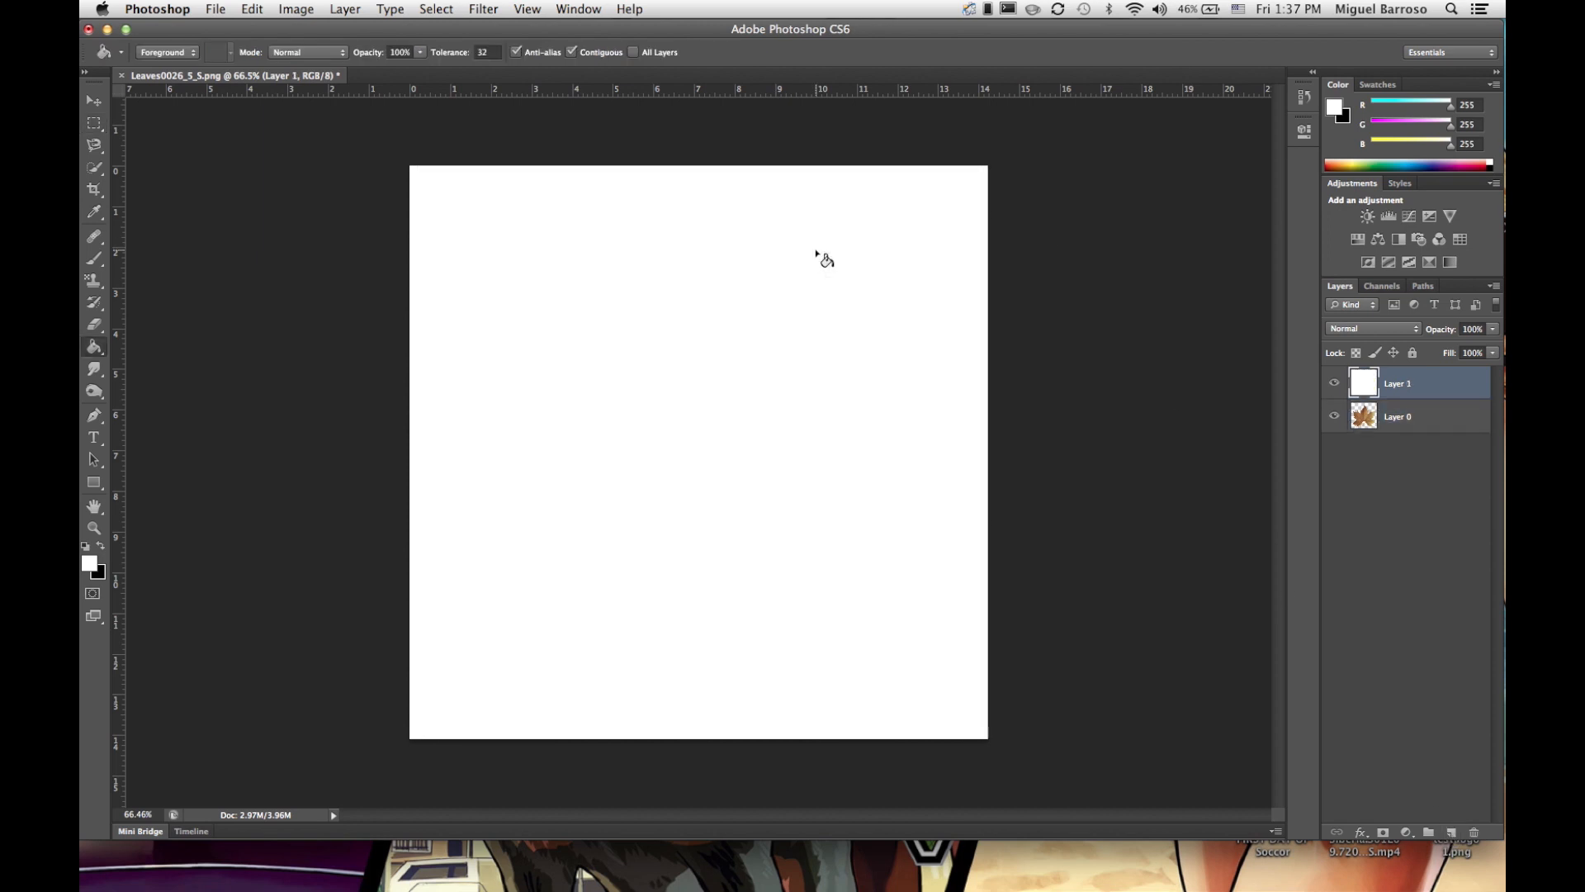
pyautogui.click(100, 548)
pyautogui.click(641, 352)
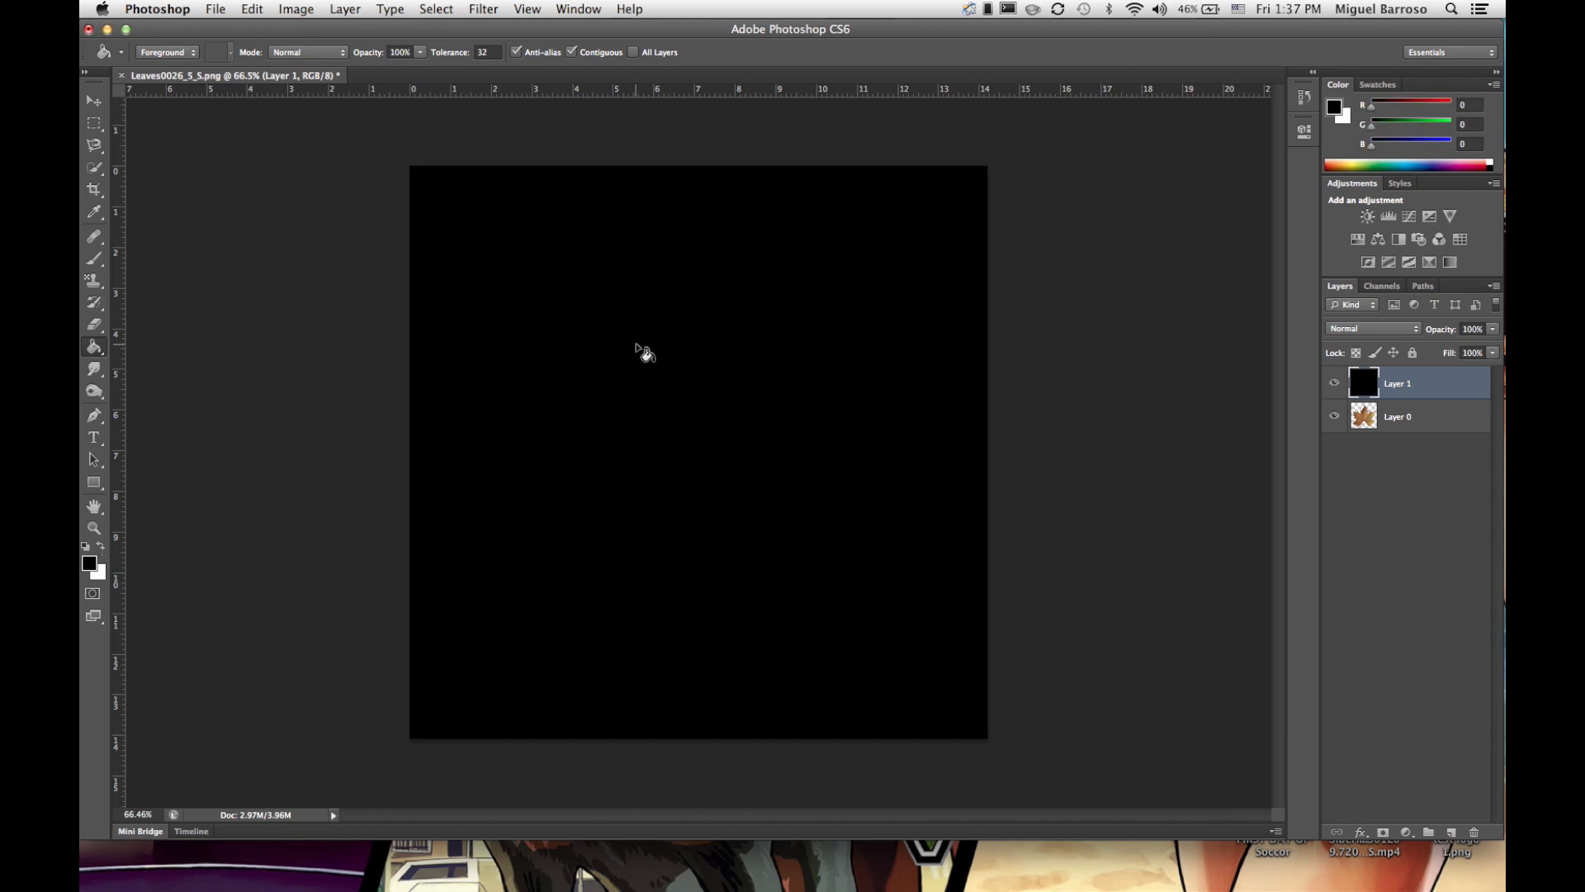
pyautogui.moveTo(1434, 390); pyautogui.dragTo(1427, 437)
pyautogui.press('m')
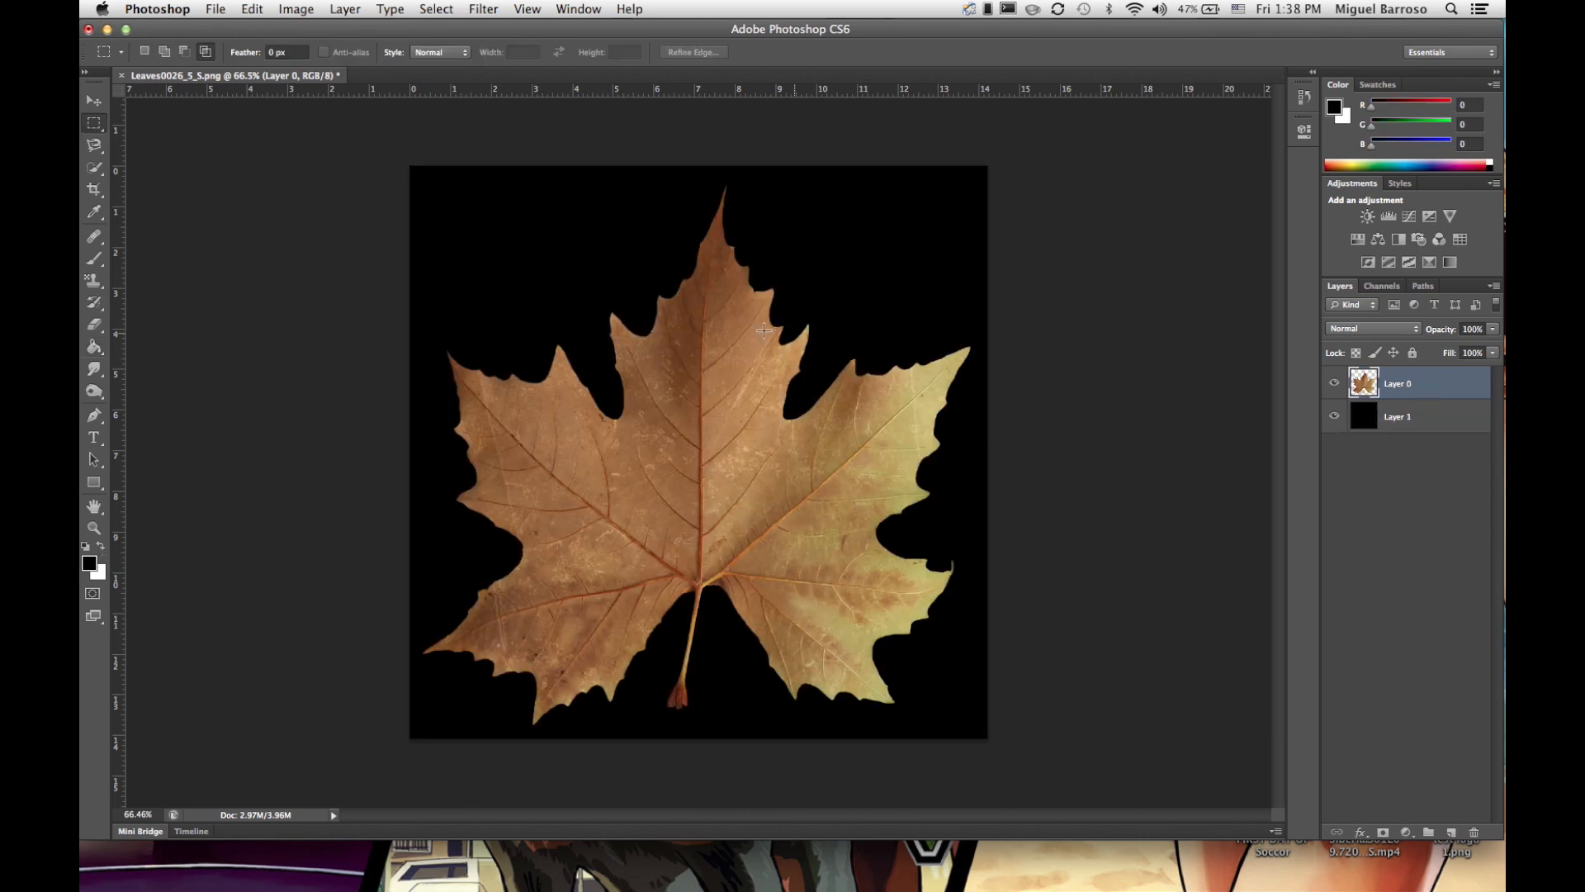
# Step: Select the whole leaf, including its stem, with the Quick Selection tool
pyautogui.press('w')
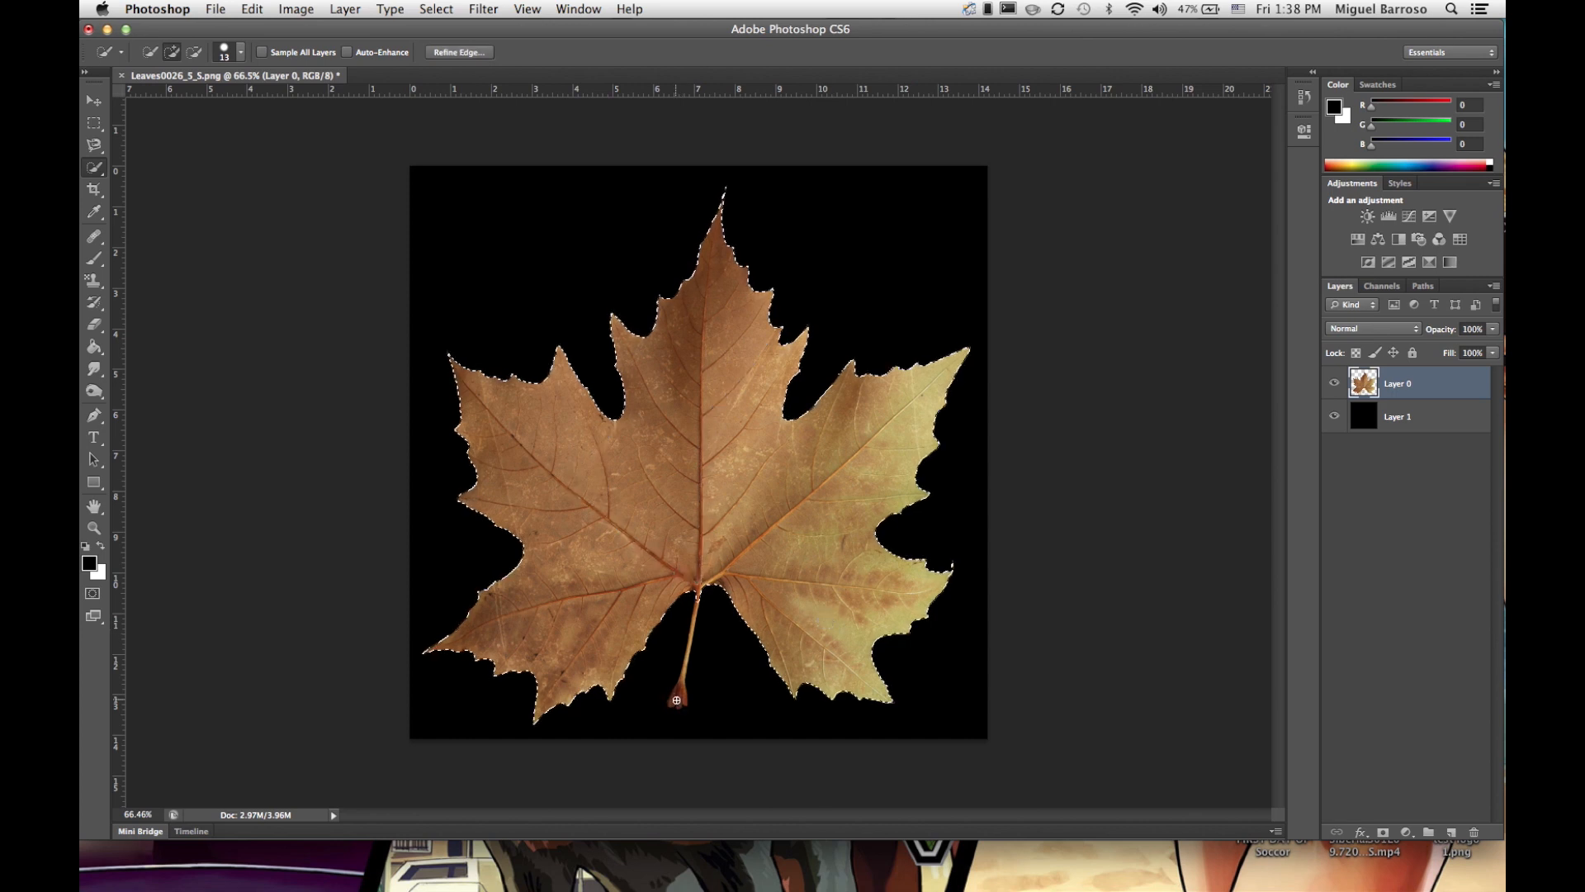
pyautogui.click(676, 700)
# Step: Paint the selected leaf solid white with the 1100 px brush and clear the selection
pyautogui.press('b')
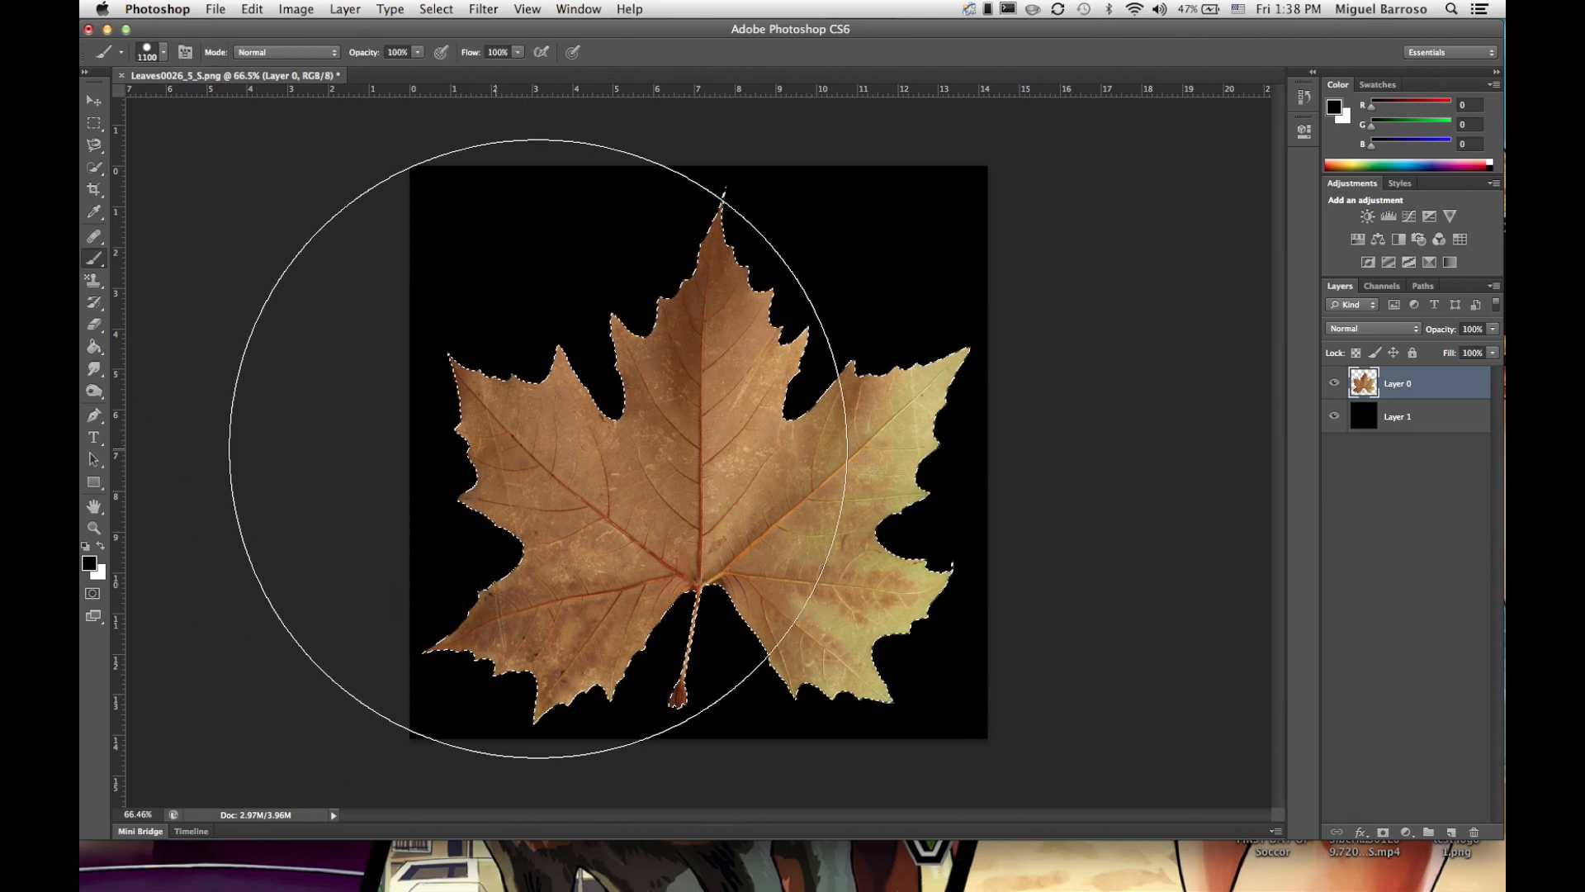
pyautogui.moveTo(538, 449); pyautogui.dragTo(776, 474)
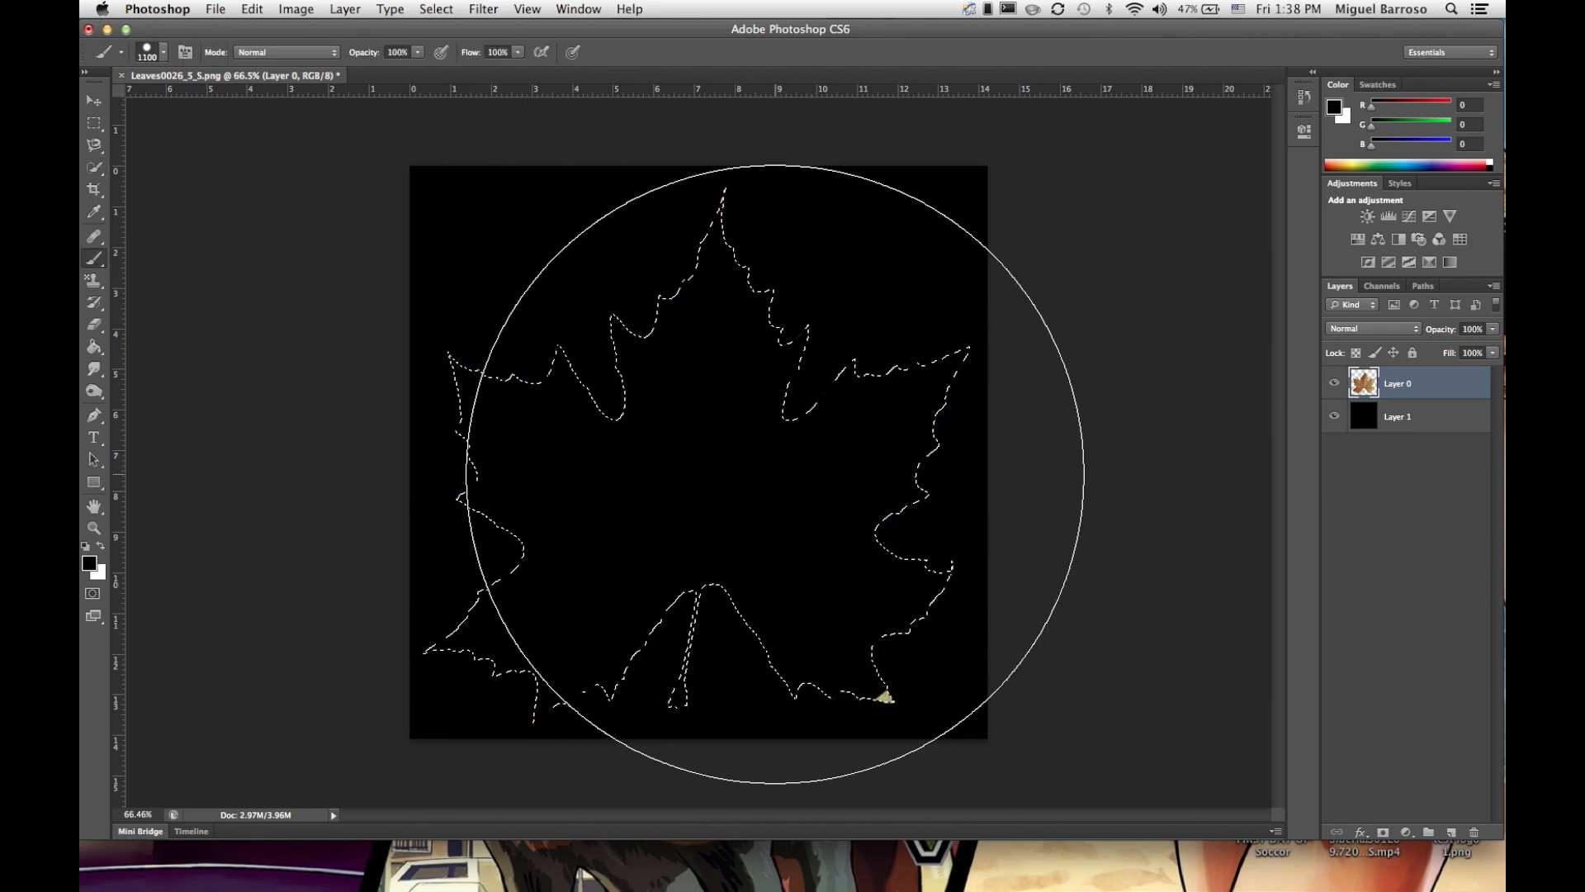
pyautogui.press('super+z')
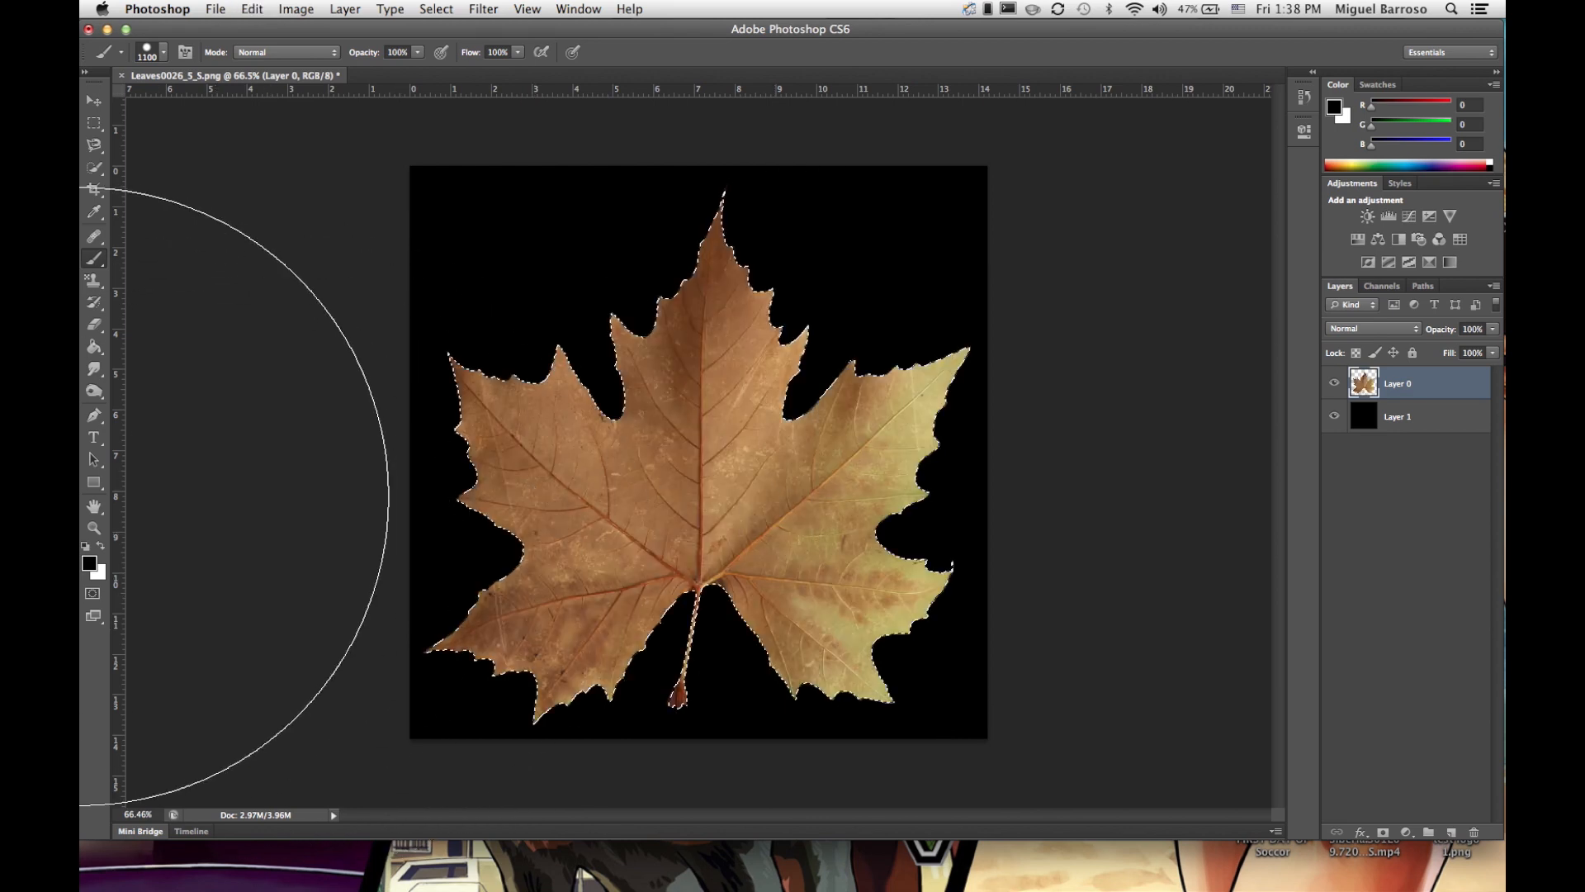
pyautogui.click(103, 545)
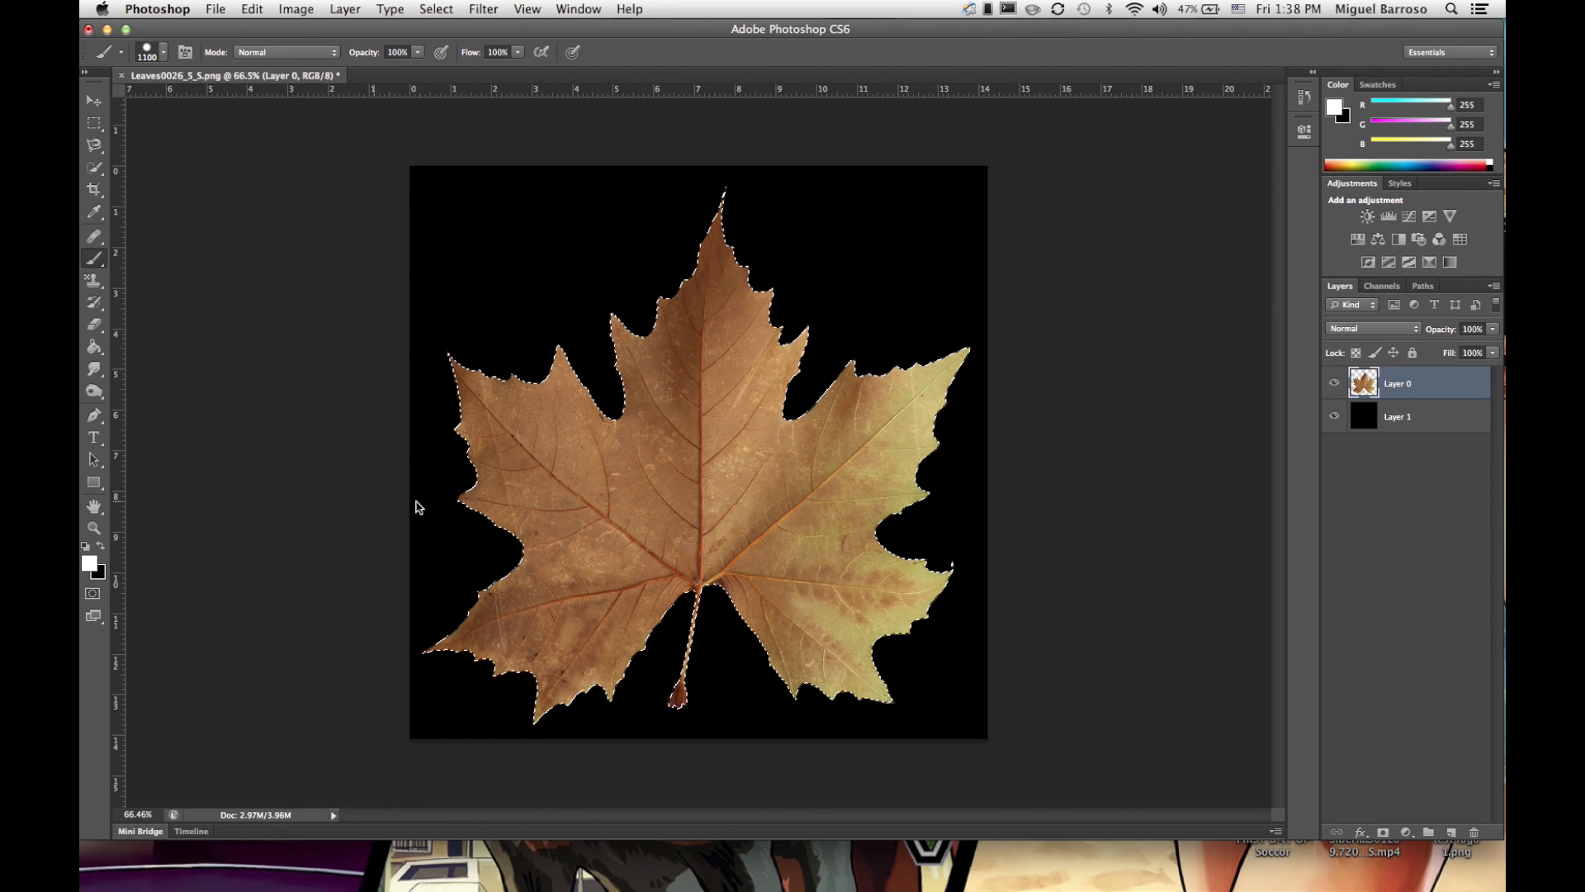
pyautogui.moveTo(449, 478); pyautogui.dragTo(812, 494)
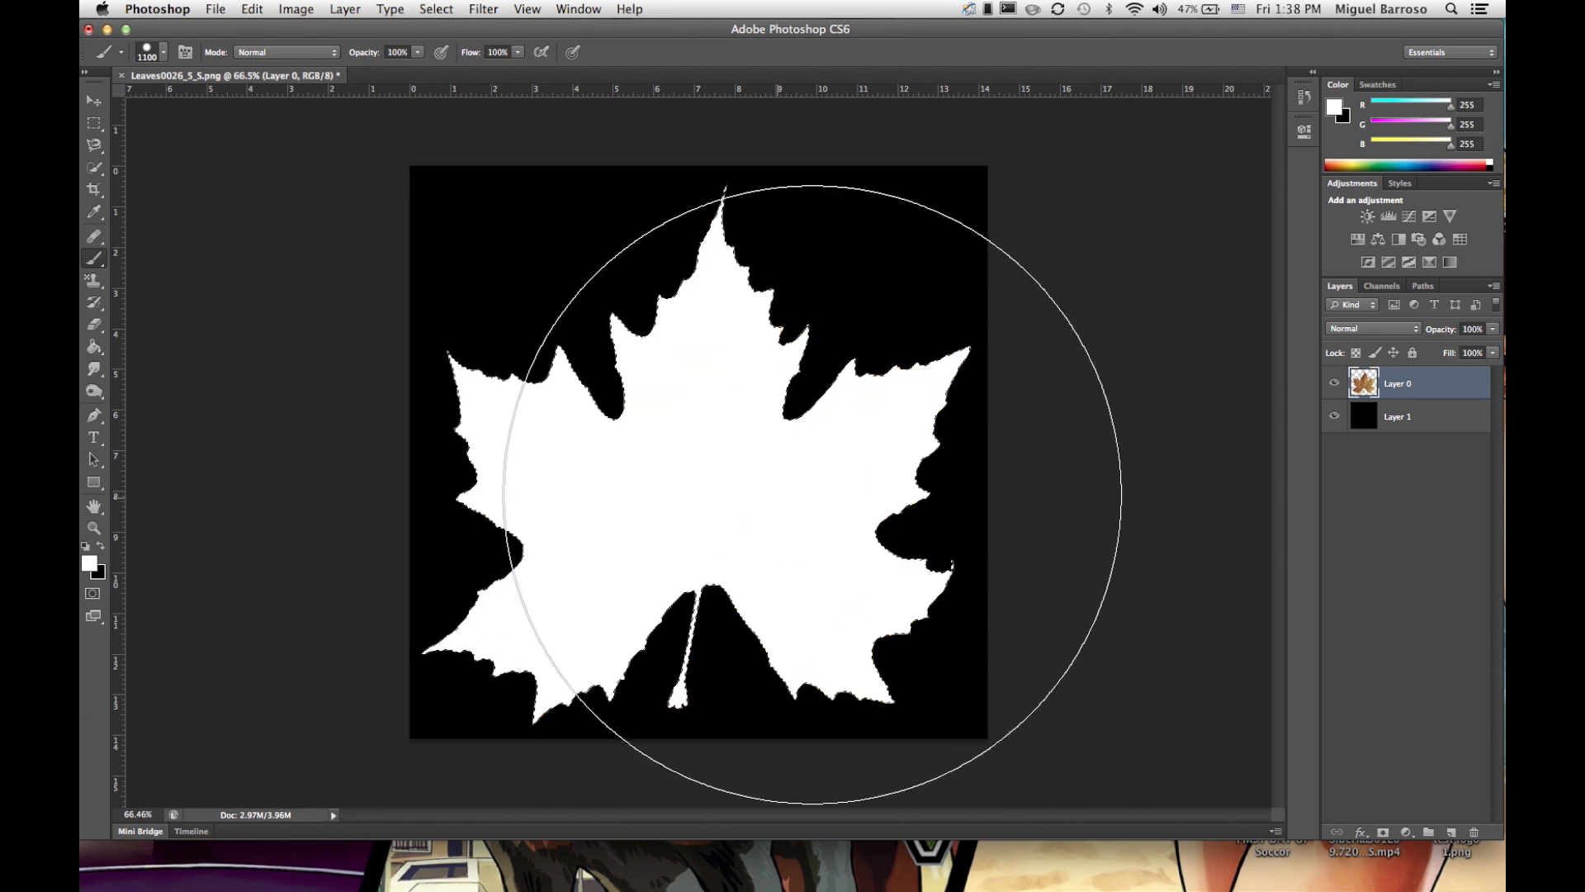
pyautogui.press('m')
pyautogui.press('super+d')
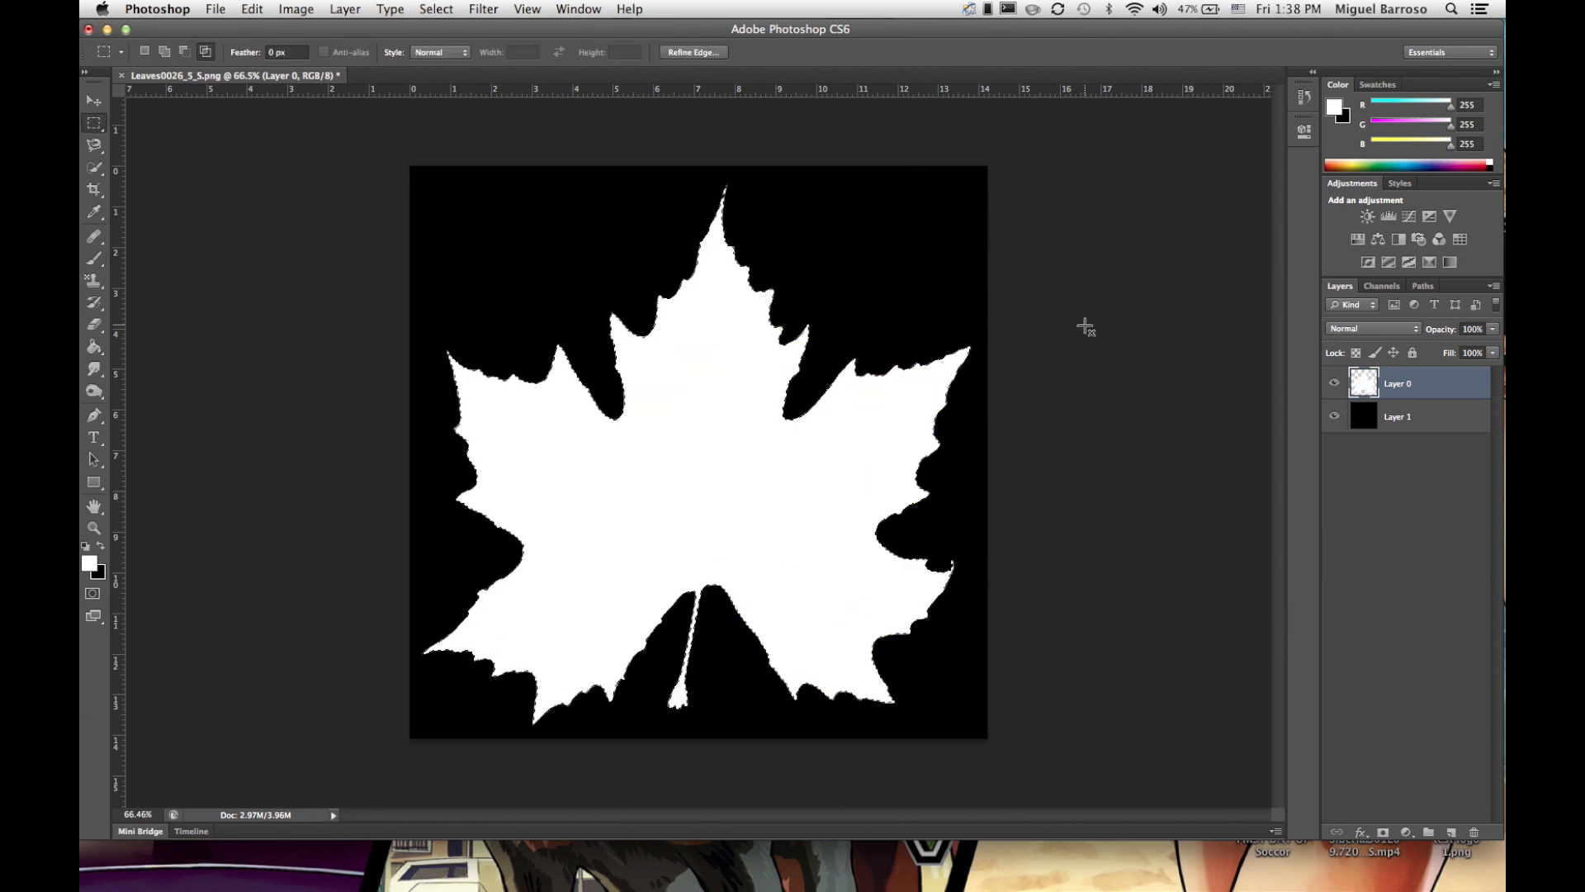
pyautogui.press('super+d')
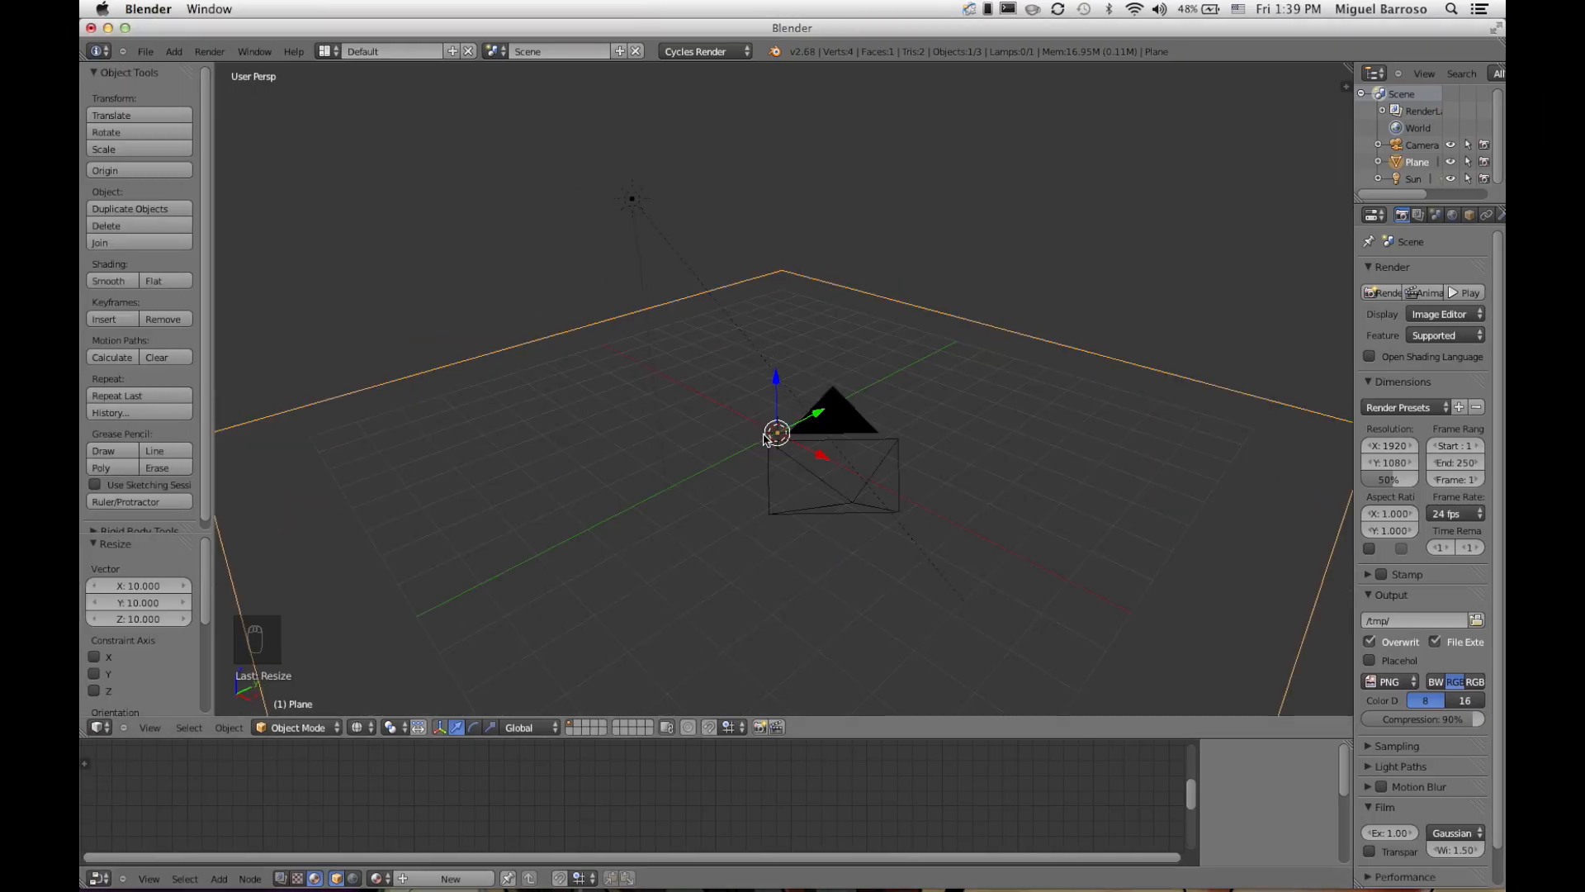
pyautogui.rightClick(632, 200)
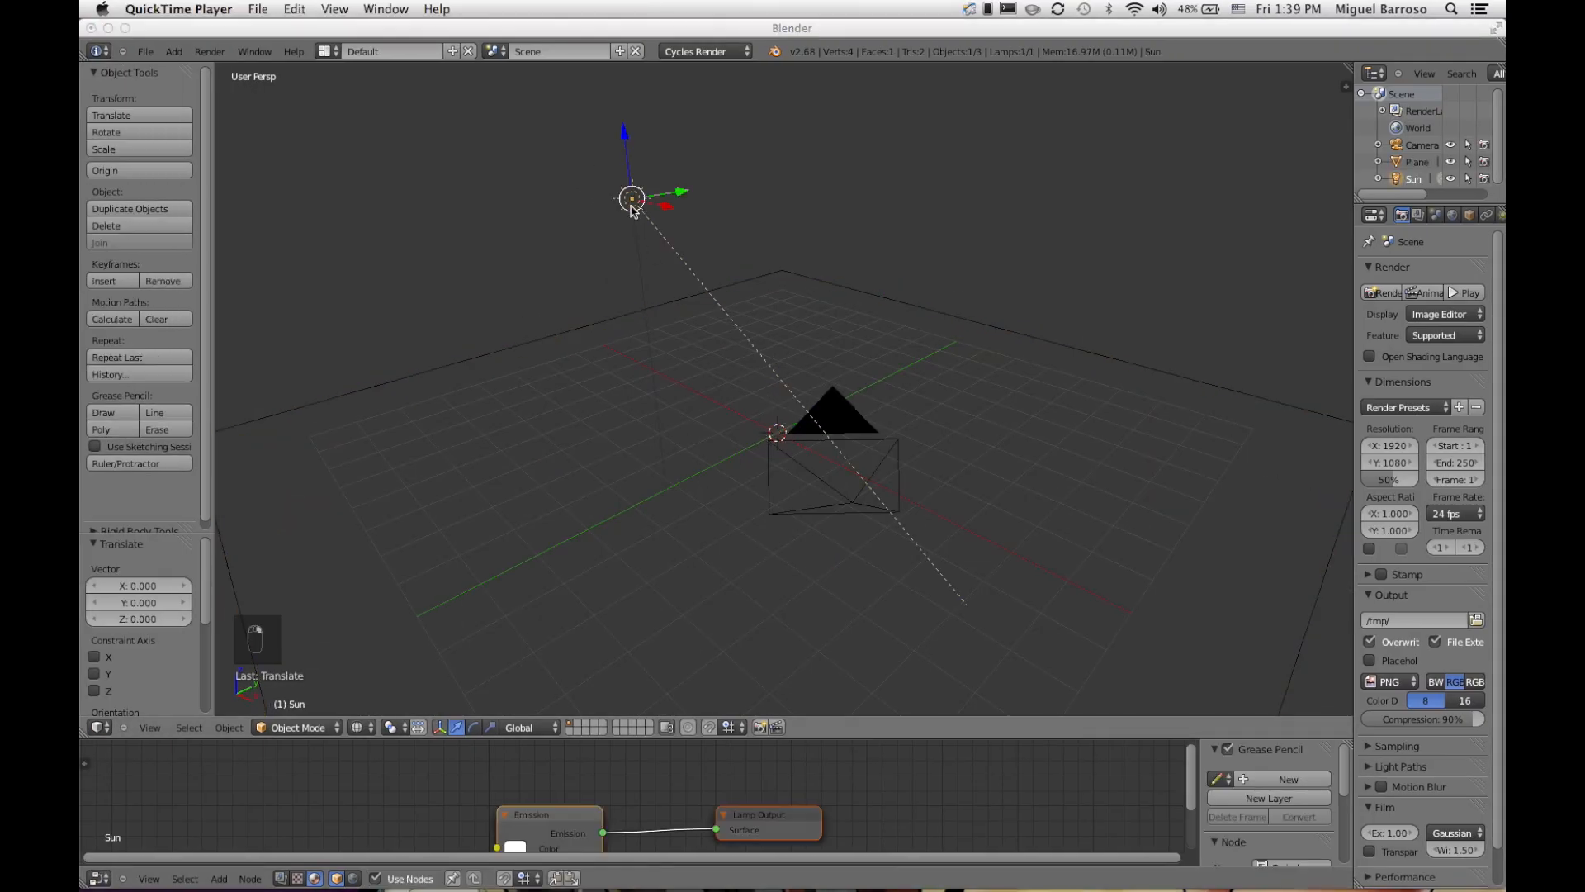
pyautogui.rightClick(550, 341)
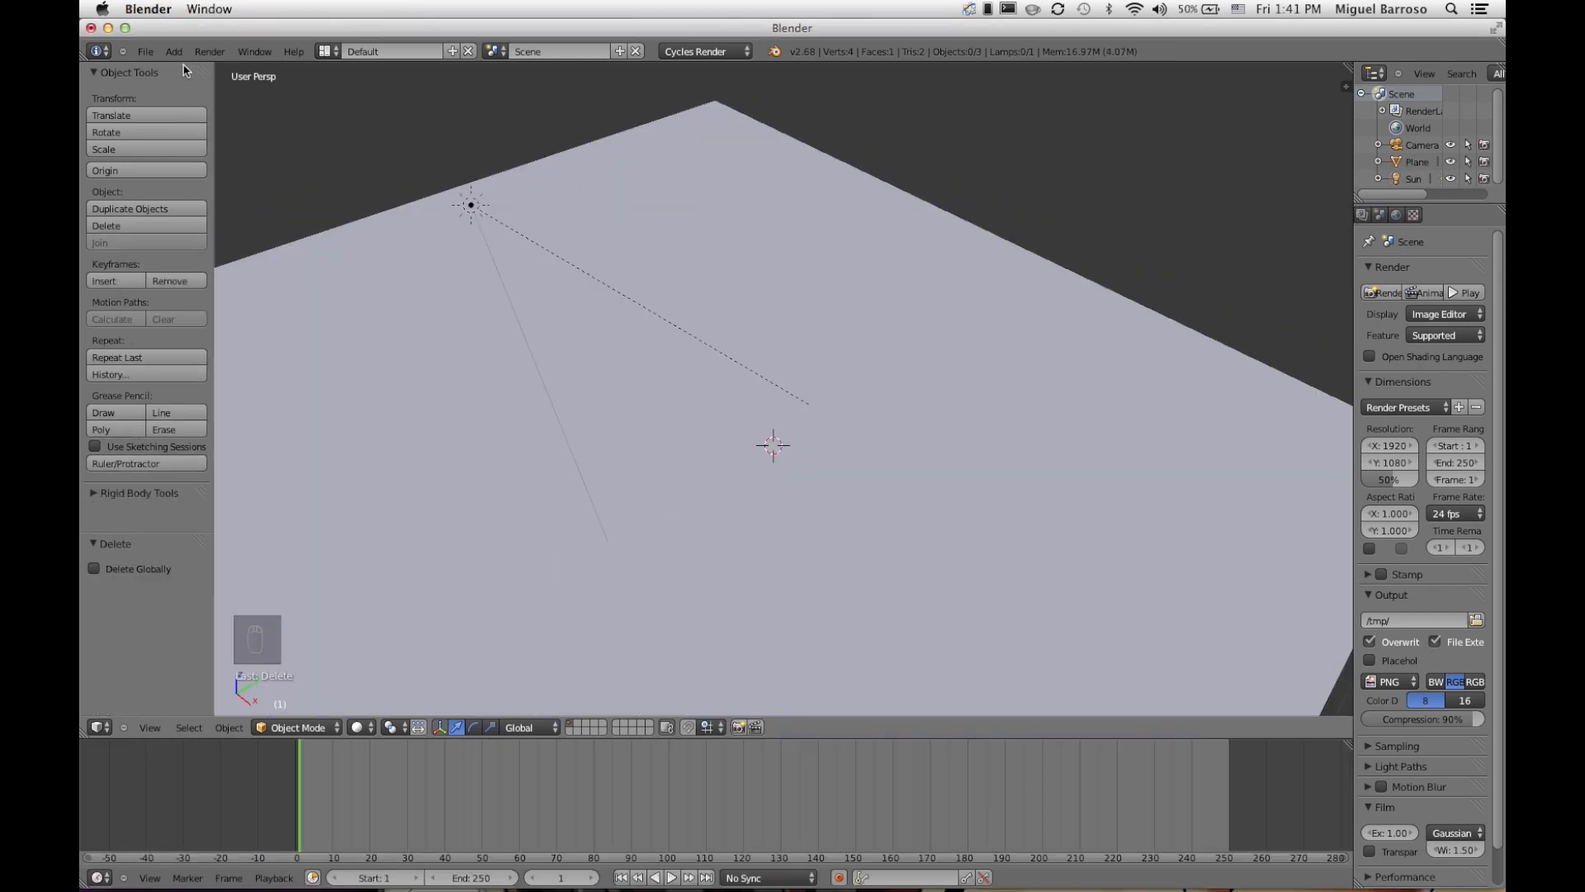
# Step: In Blender, import Leaves0026_5_S.png from the Leaf for tutorials folder as an image plane with a Diffuse material
pyautogui.click(148, 52)
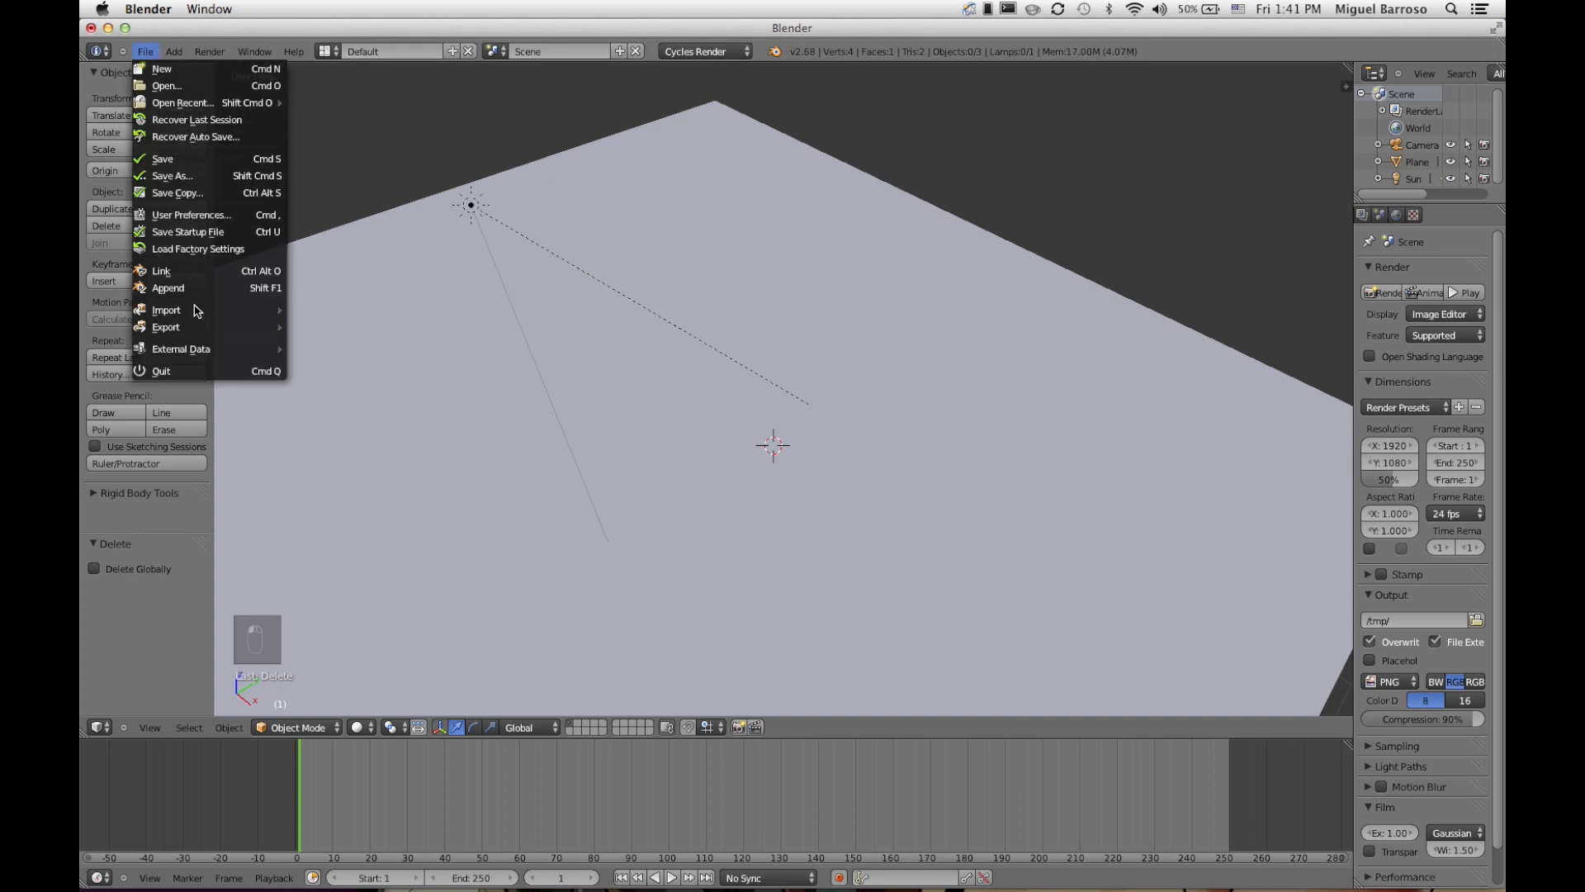
pyautogui.moveTo(196, 313)
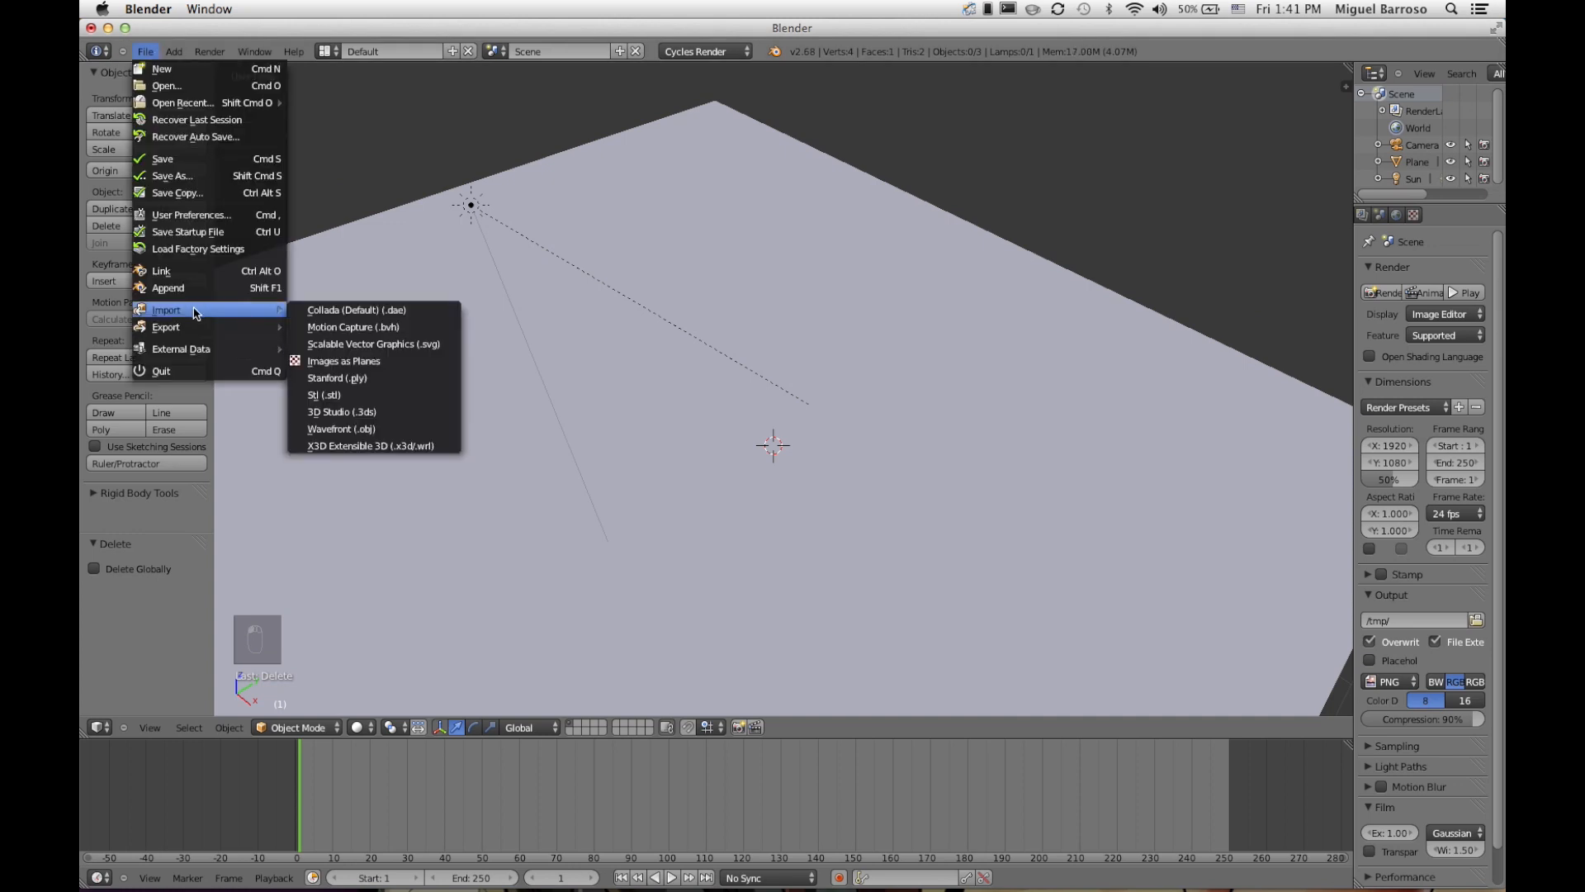
pyautogui.click(363, 363)
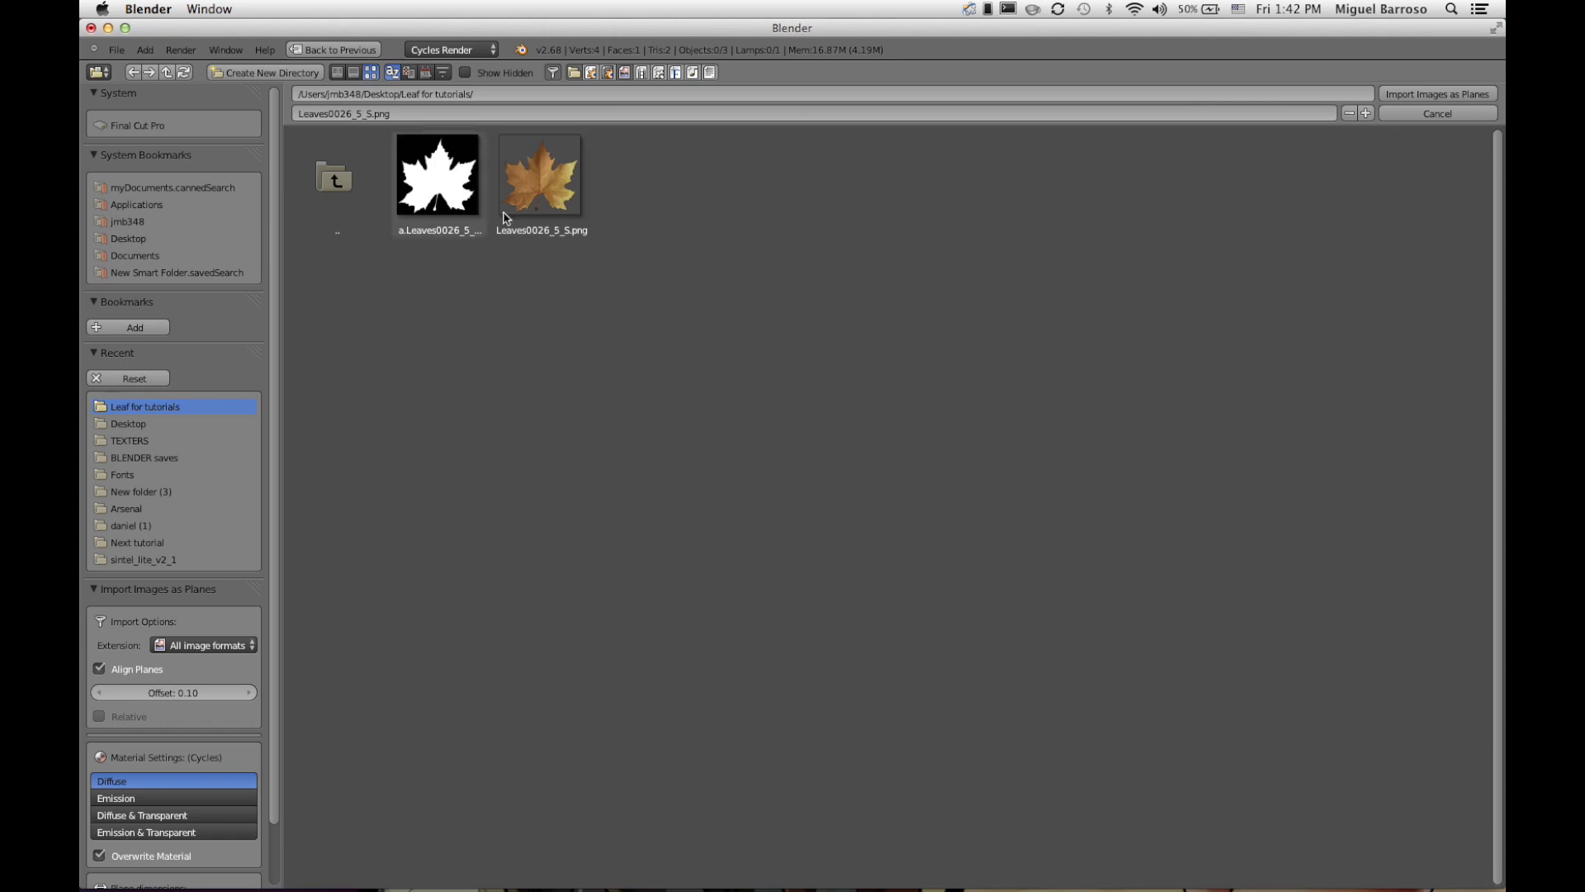
pyautogui.click(543, 204)
pyautogui.press('Return')
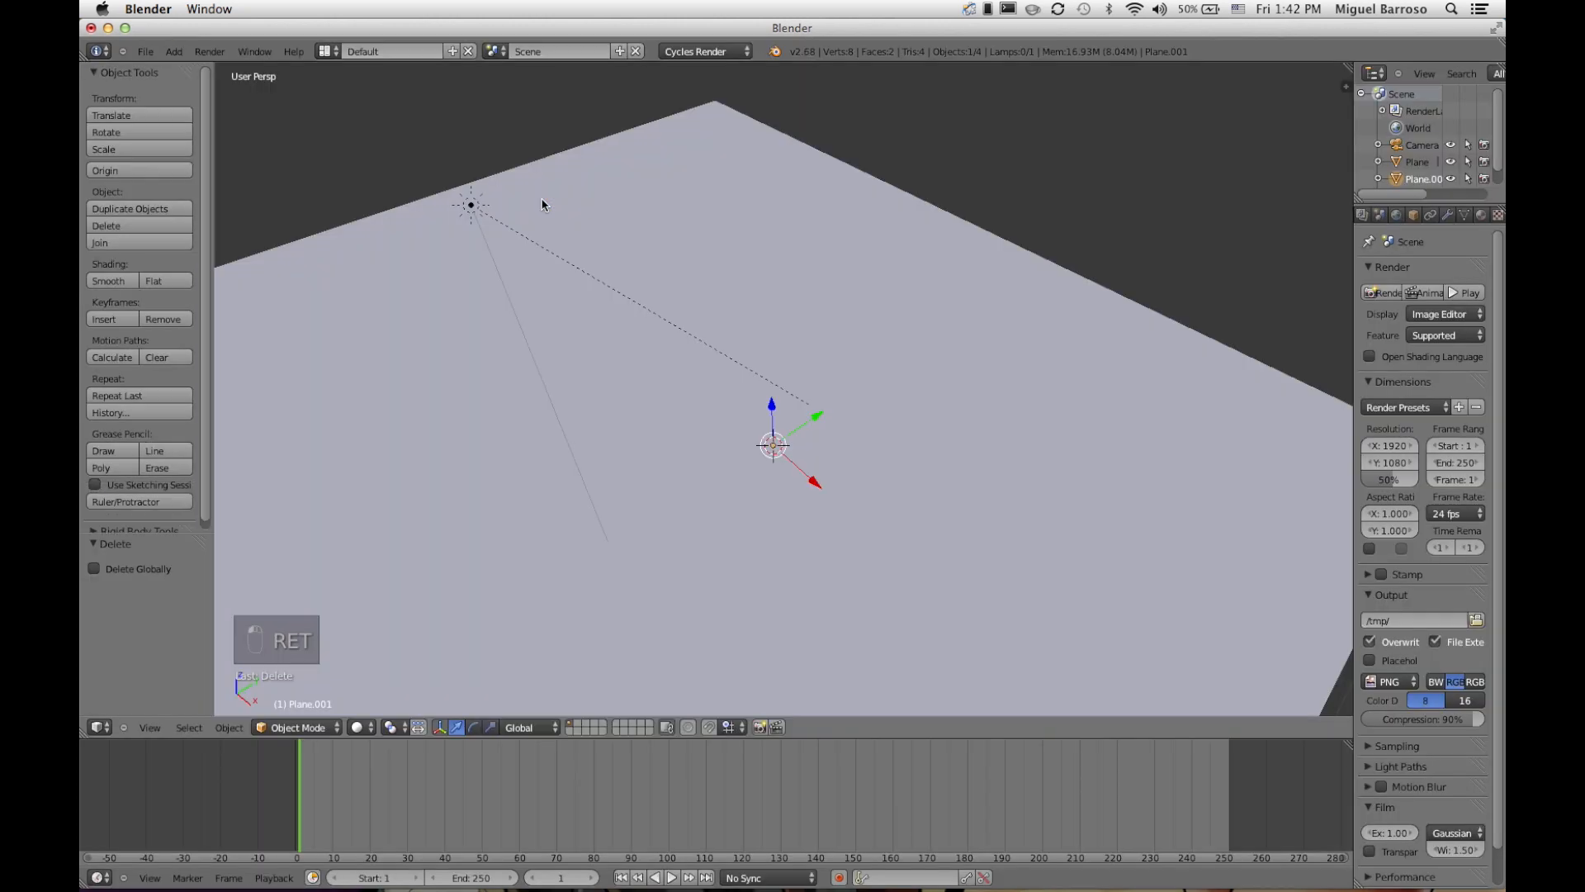
# Step: Show the scene as wireframe, raise the leaf plane about 1 unit along Z and rotate it about 27° around X
pyautogui.press('z')
pyautogui.moveTo(772, 406); pyautogui.dragTo(773, 368)
pyautogui.press('r')
pyautogui.press('x')
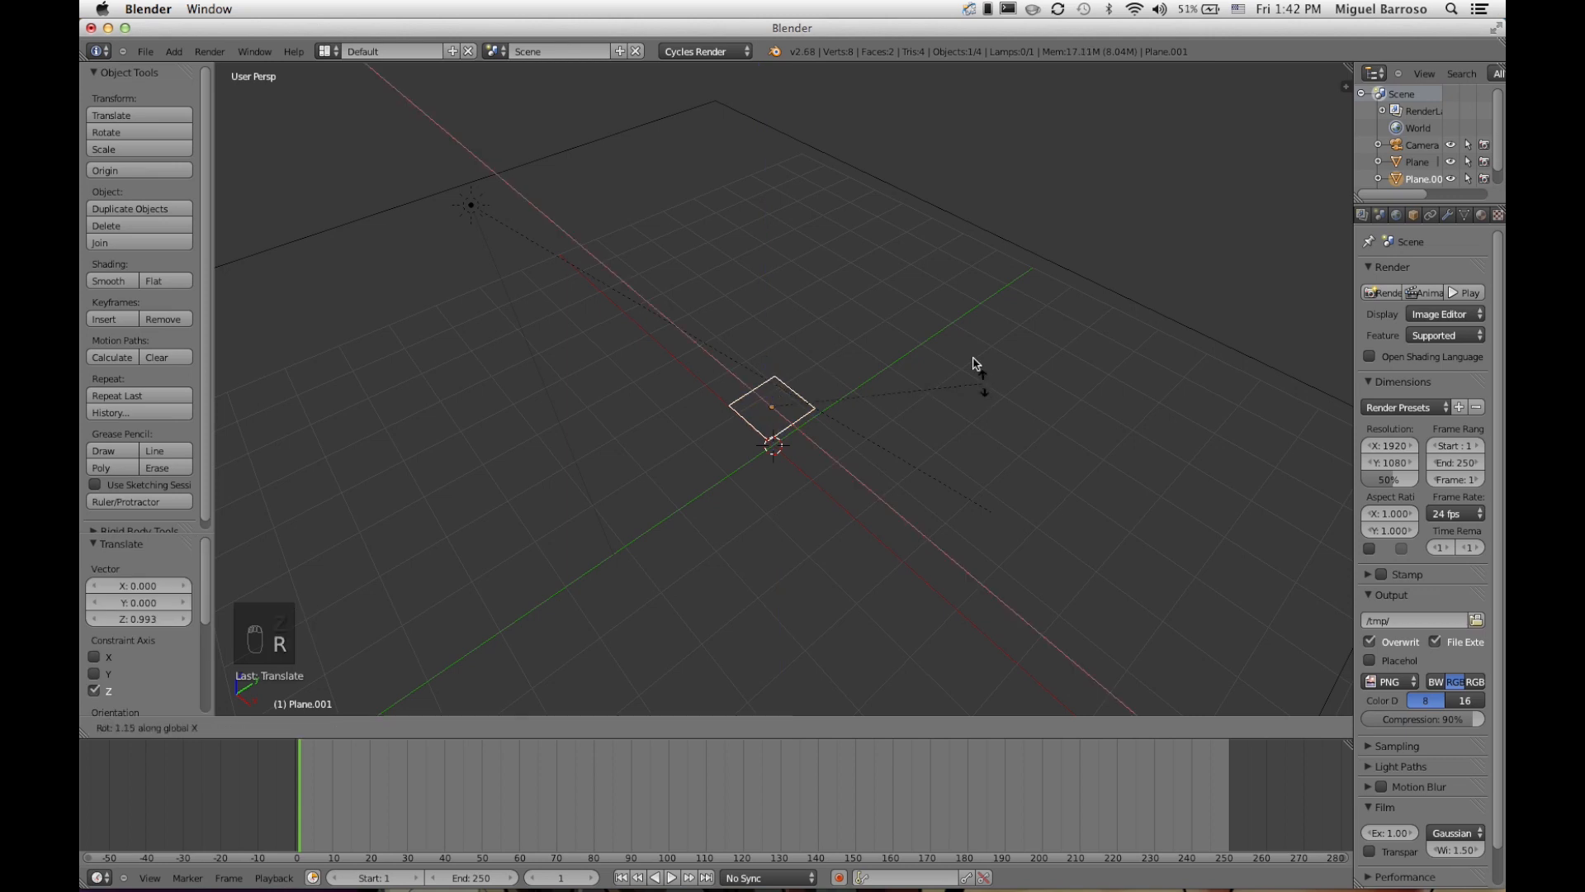
pyautogui.click(918, 305)
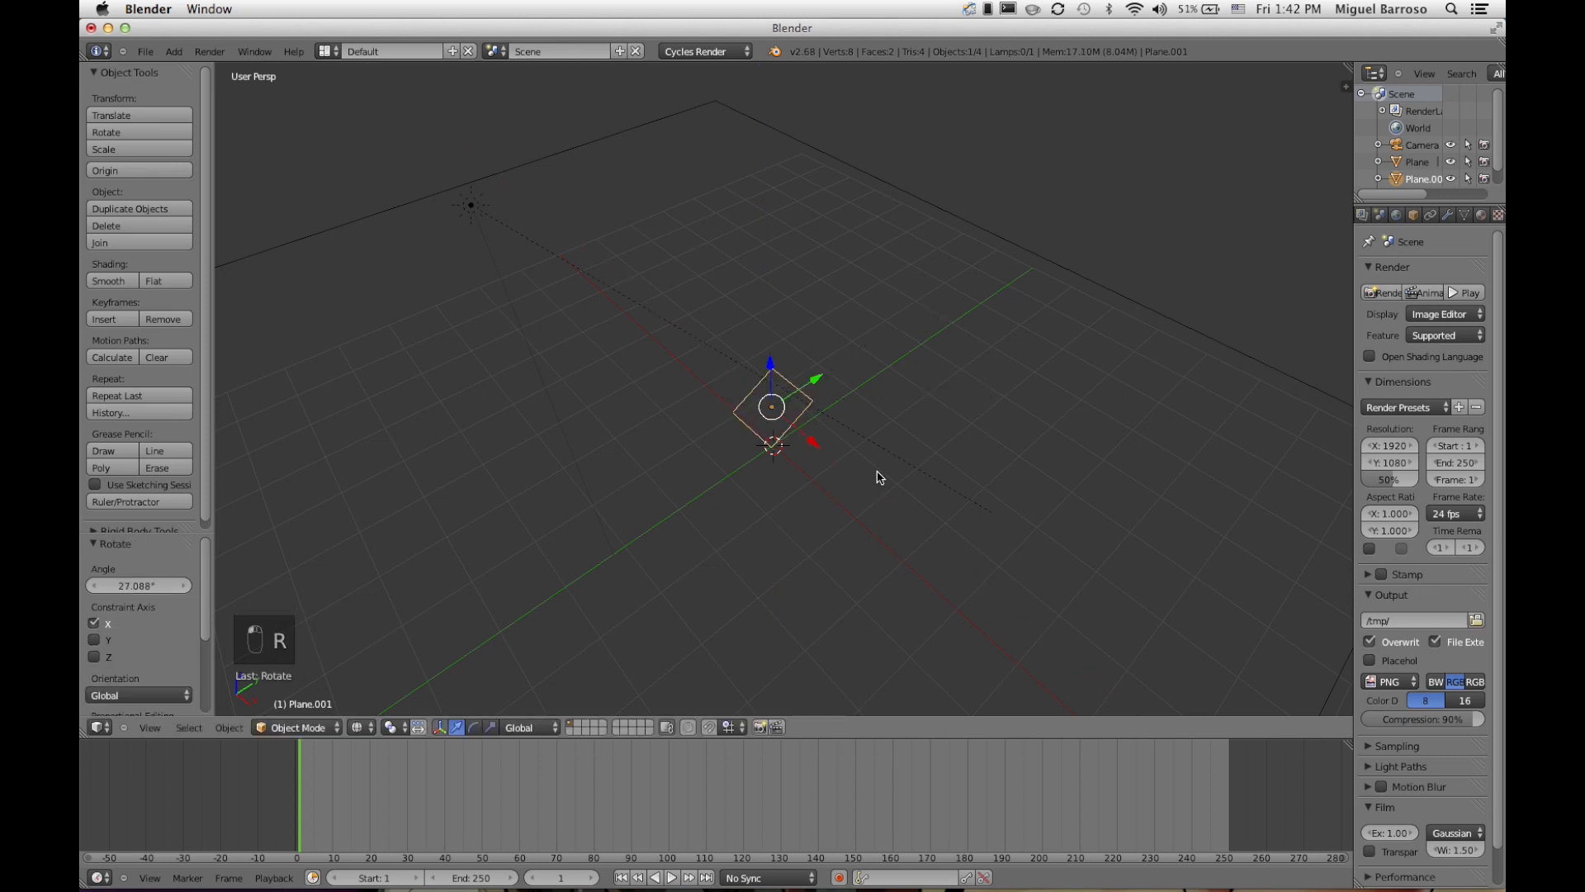
# Step: Switch the 3D viewport to Rendered shading to preview the leaf plane and its shadow
pyautogui.scroll(2, 877, 477)
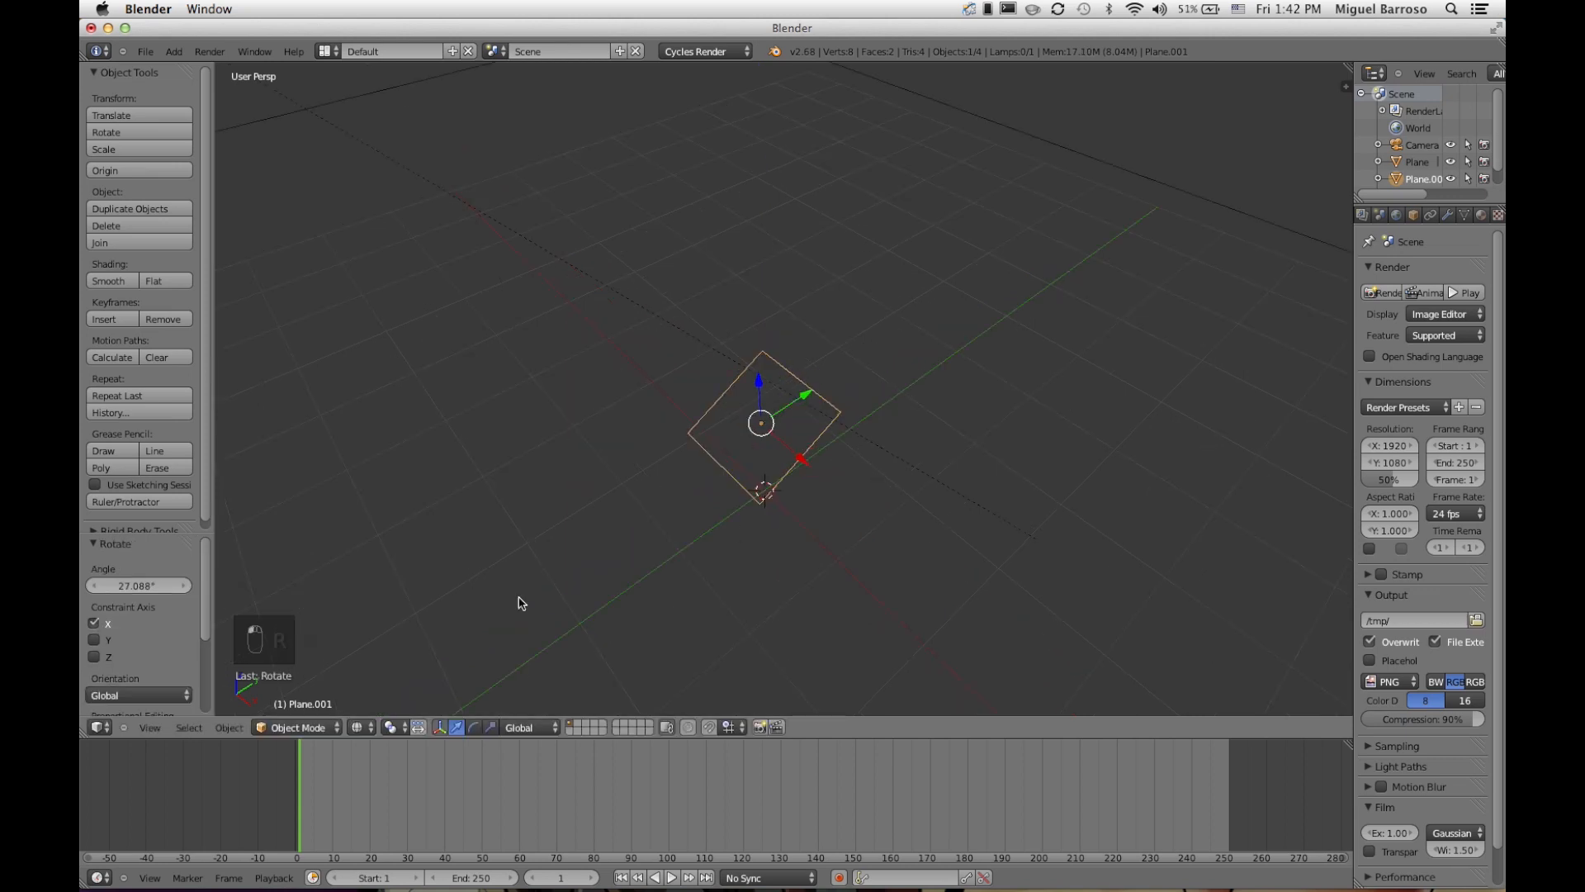
pyautogui.click(360, 726)
pyautogui.click(381, 618)
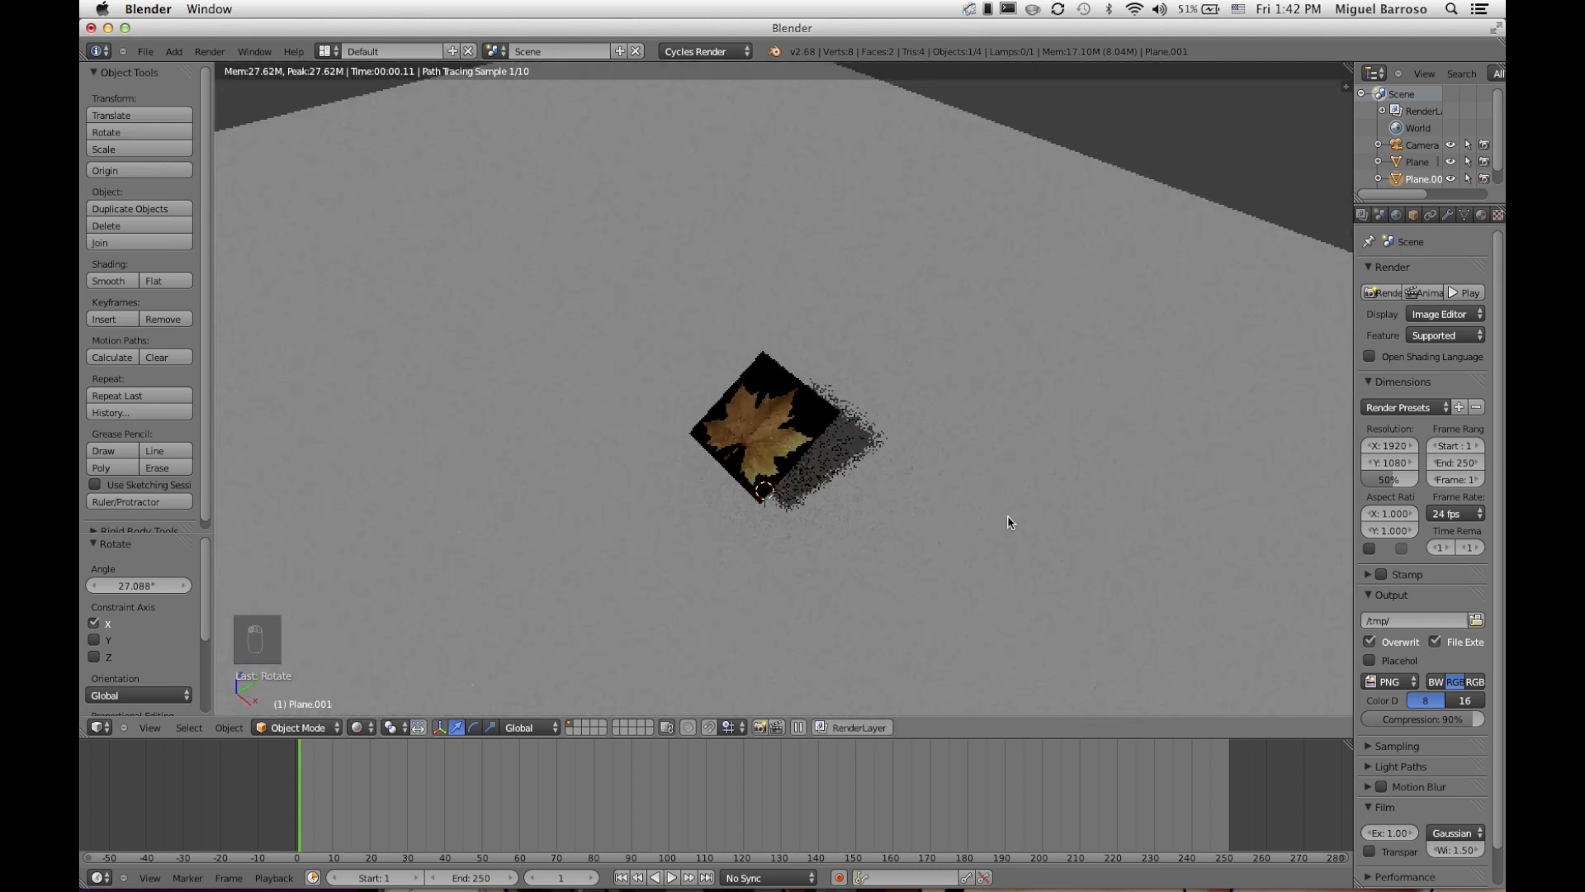
pyautogui.scroll(3, 1008, 522)
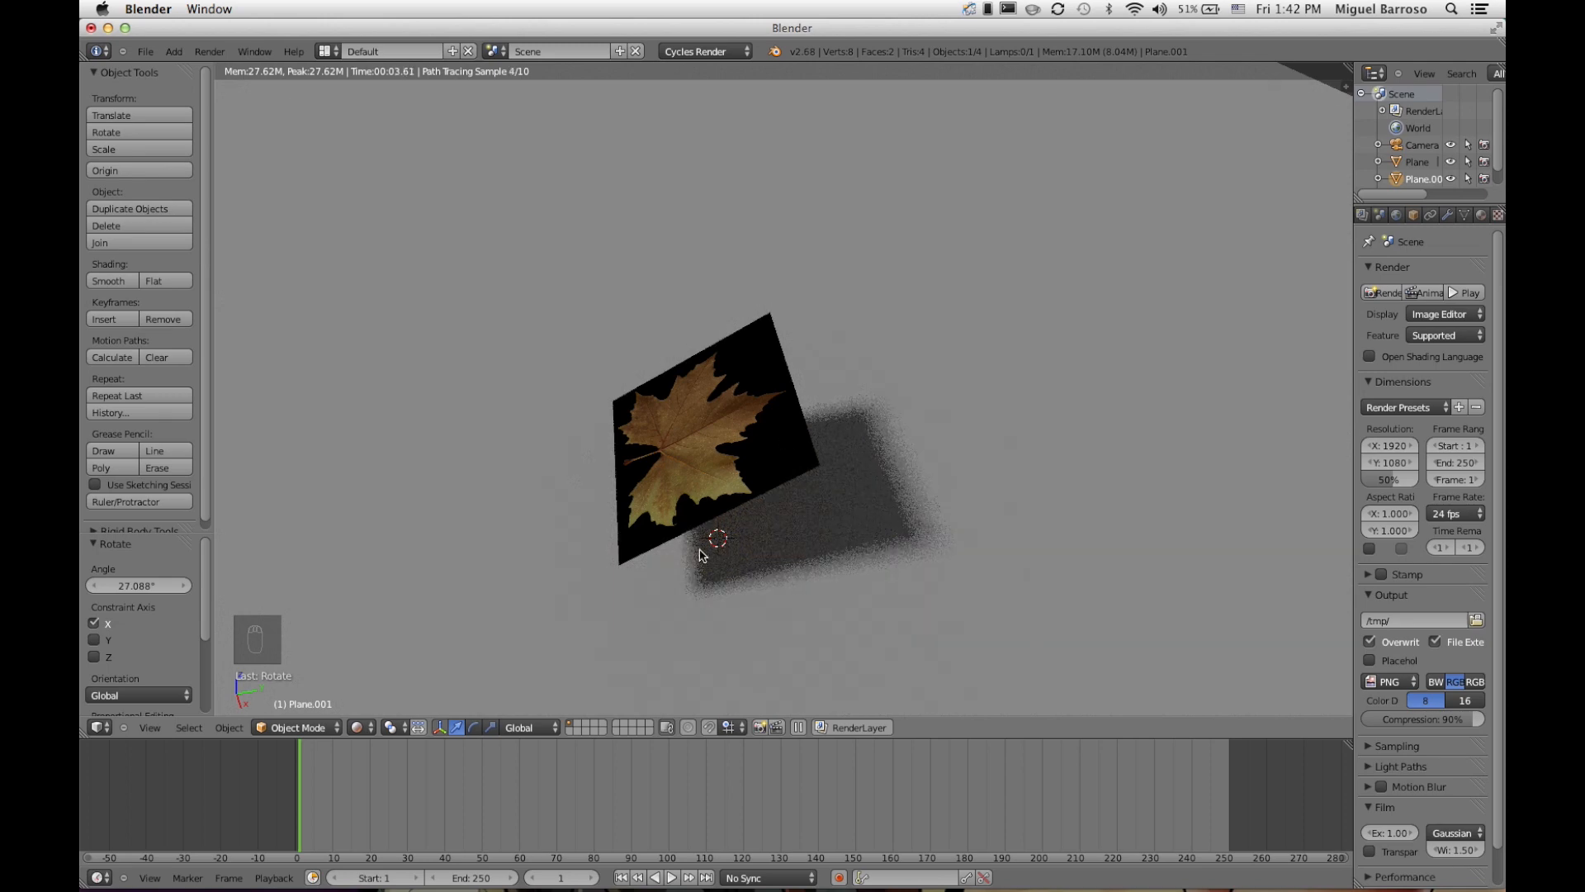
# Step: Enlarge the timeline area and change it to the Node Editor
pyautogui.moveTo(931, 738); pyautogui.dragTo(923, 492)
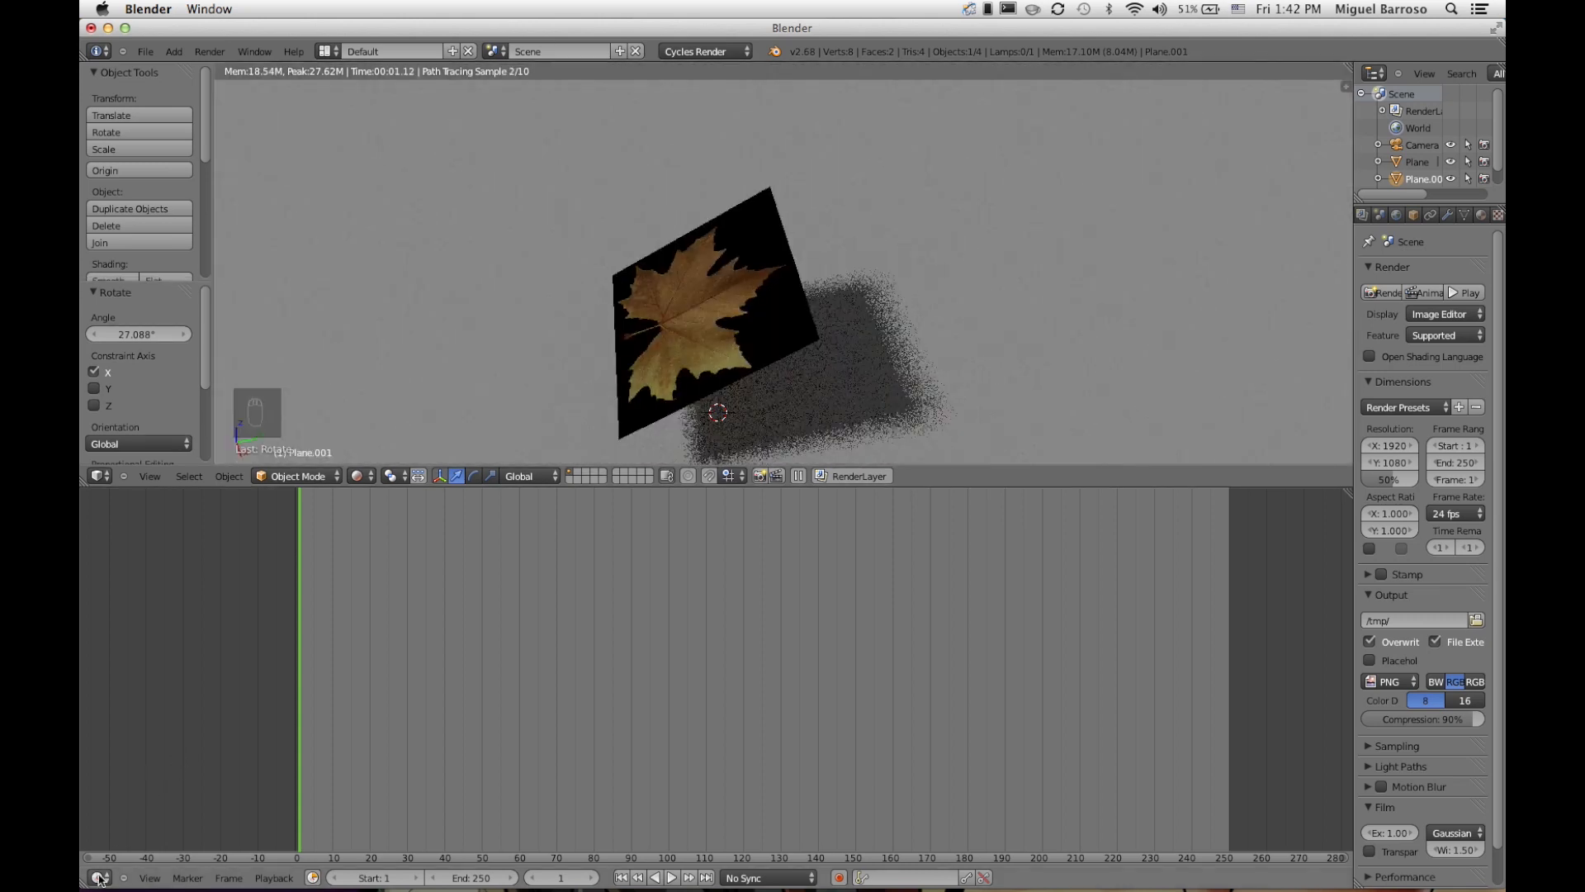
pyautogui.click(99, 878)
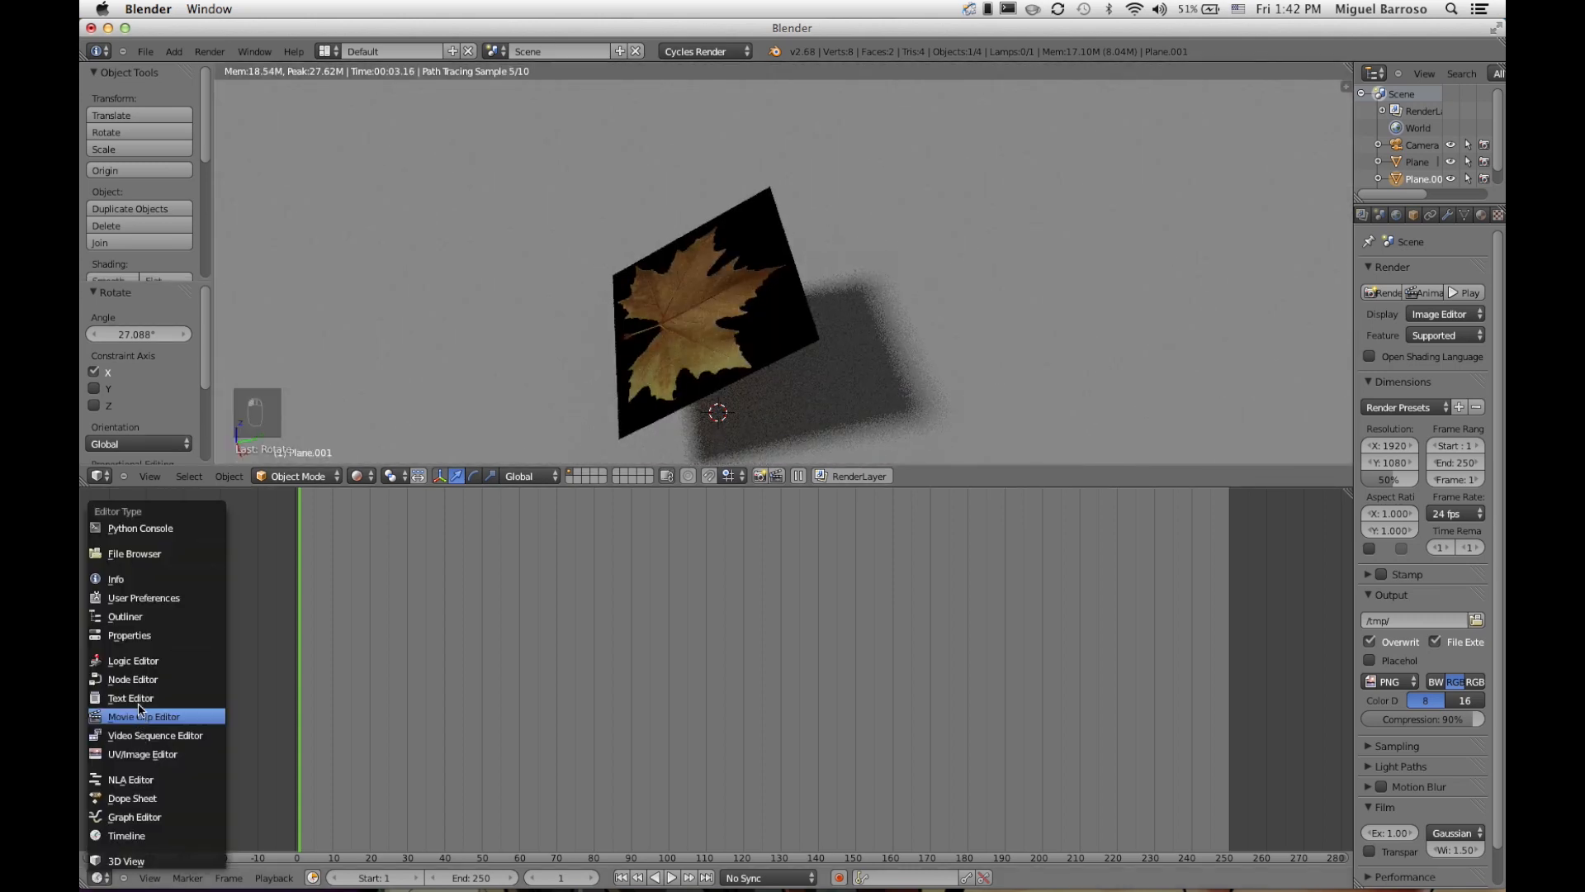
pyautogui.click(138, 678)
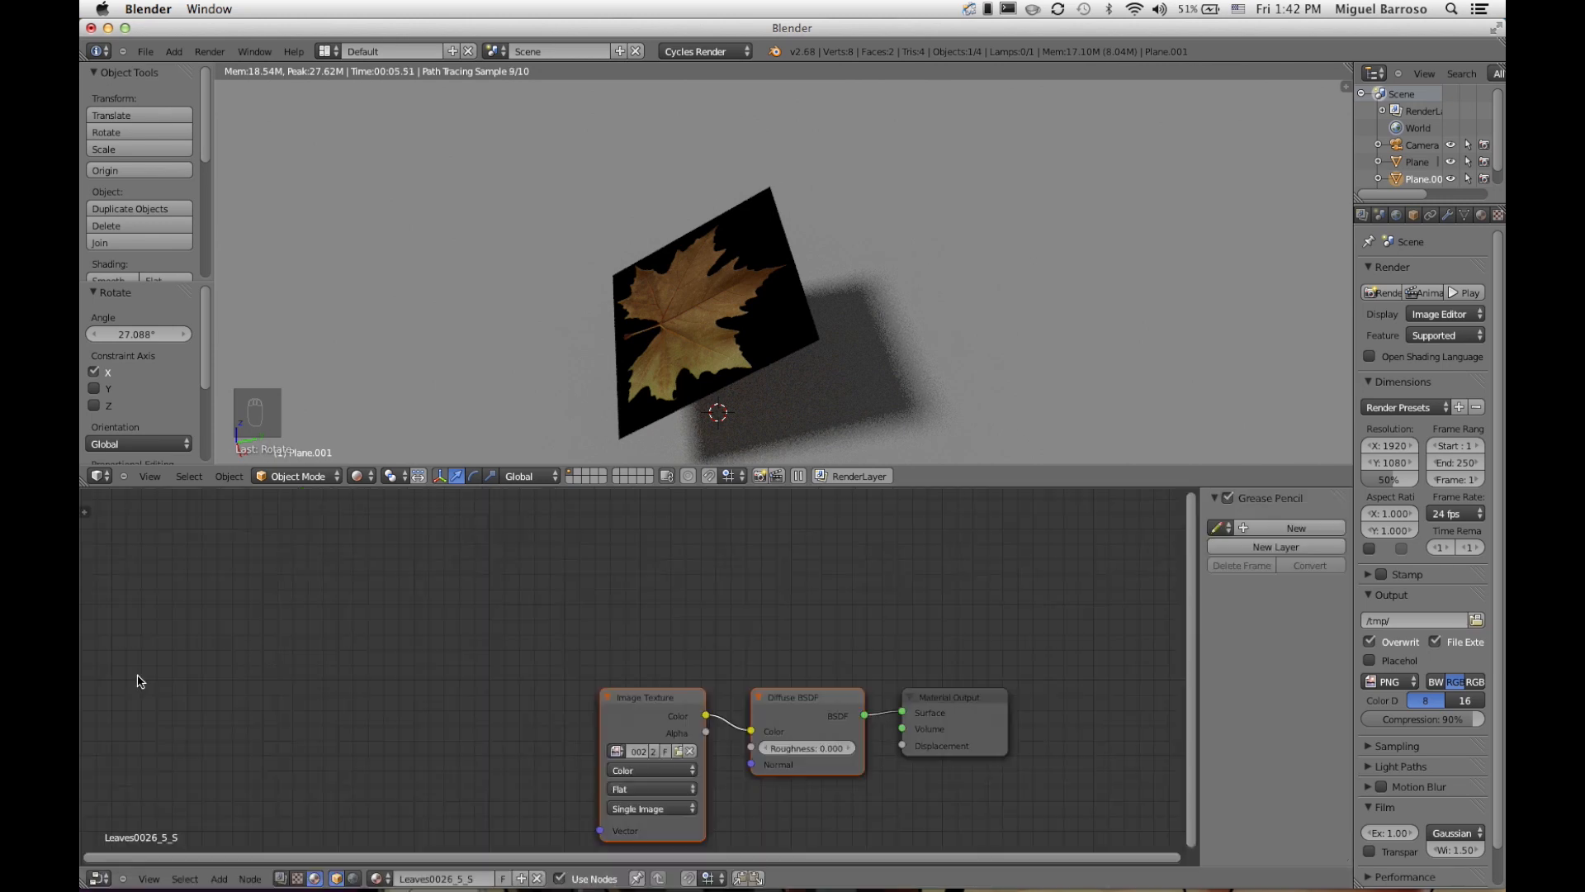
# Step: Move the Image Texture node away from the Diffuse BSDF and place a duplicate of it directly above
pyautogui.press('g')
pyautogui.click(312, 690)
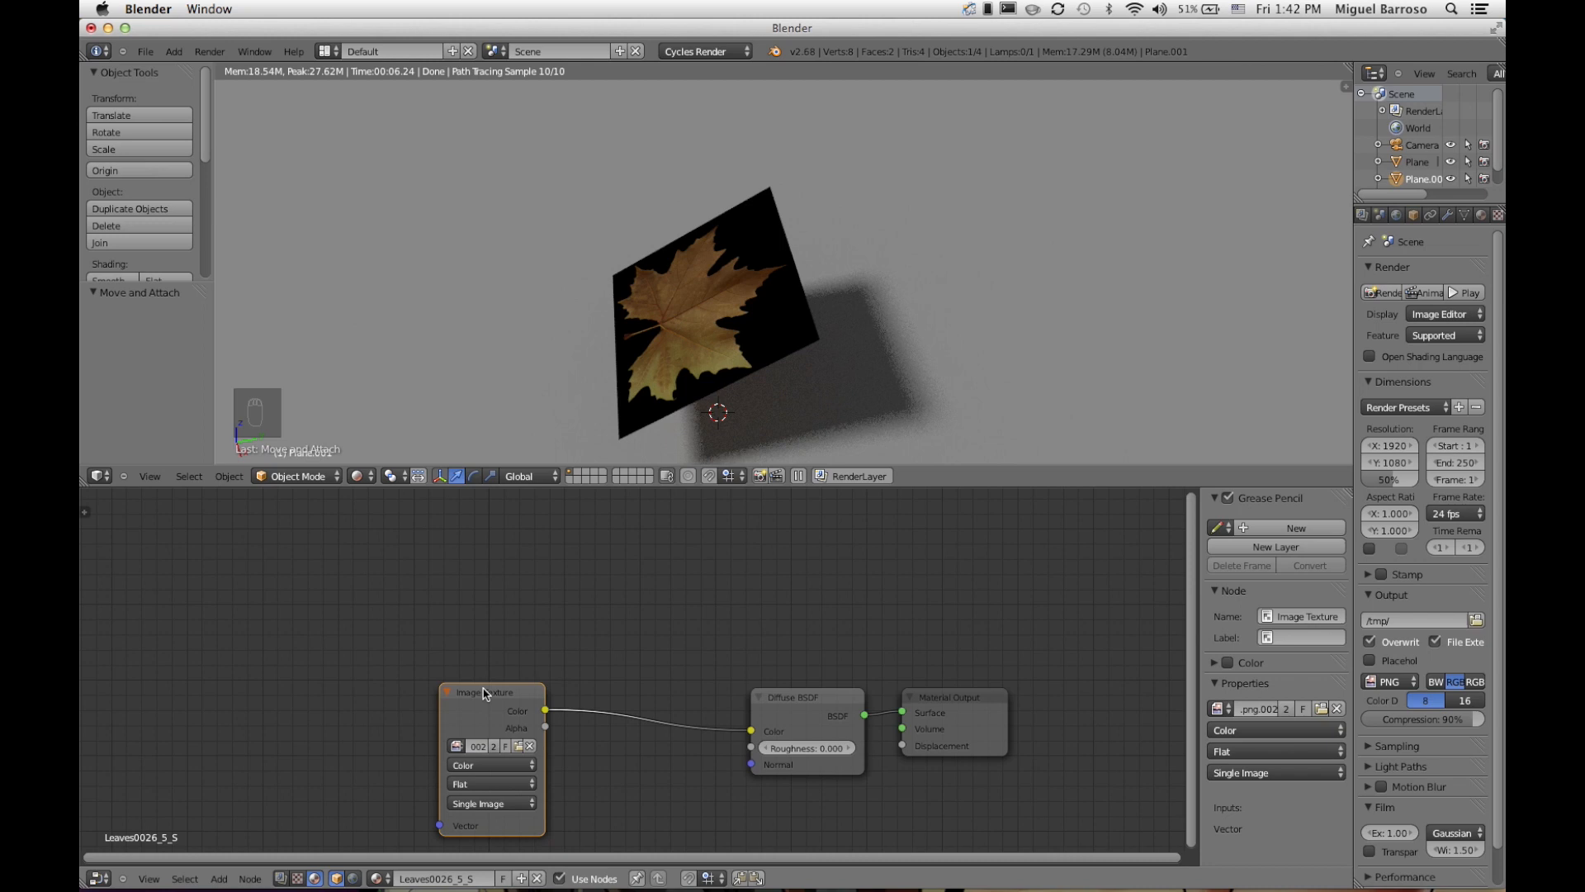
pyautogui.hotkey('shift', 'd')
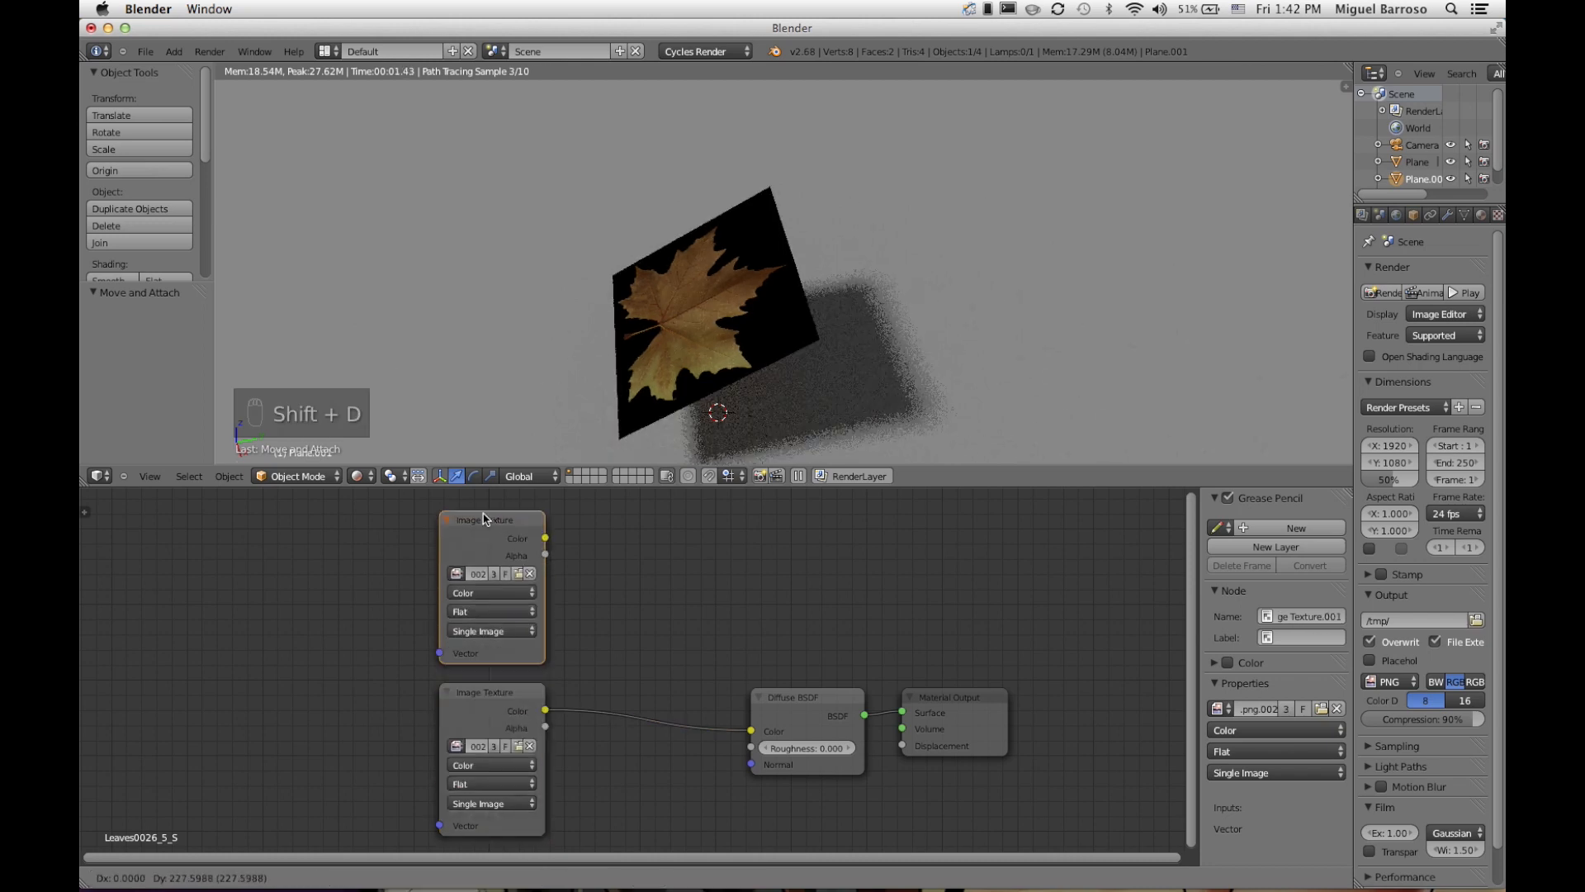
pyautogui.click(486, 518)
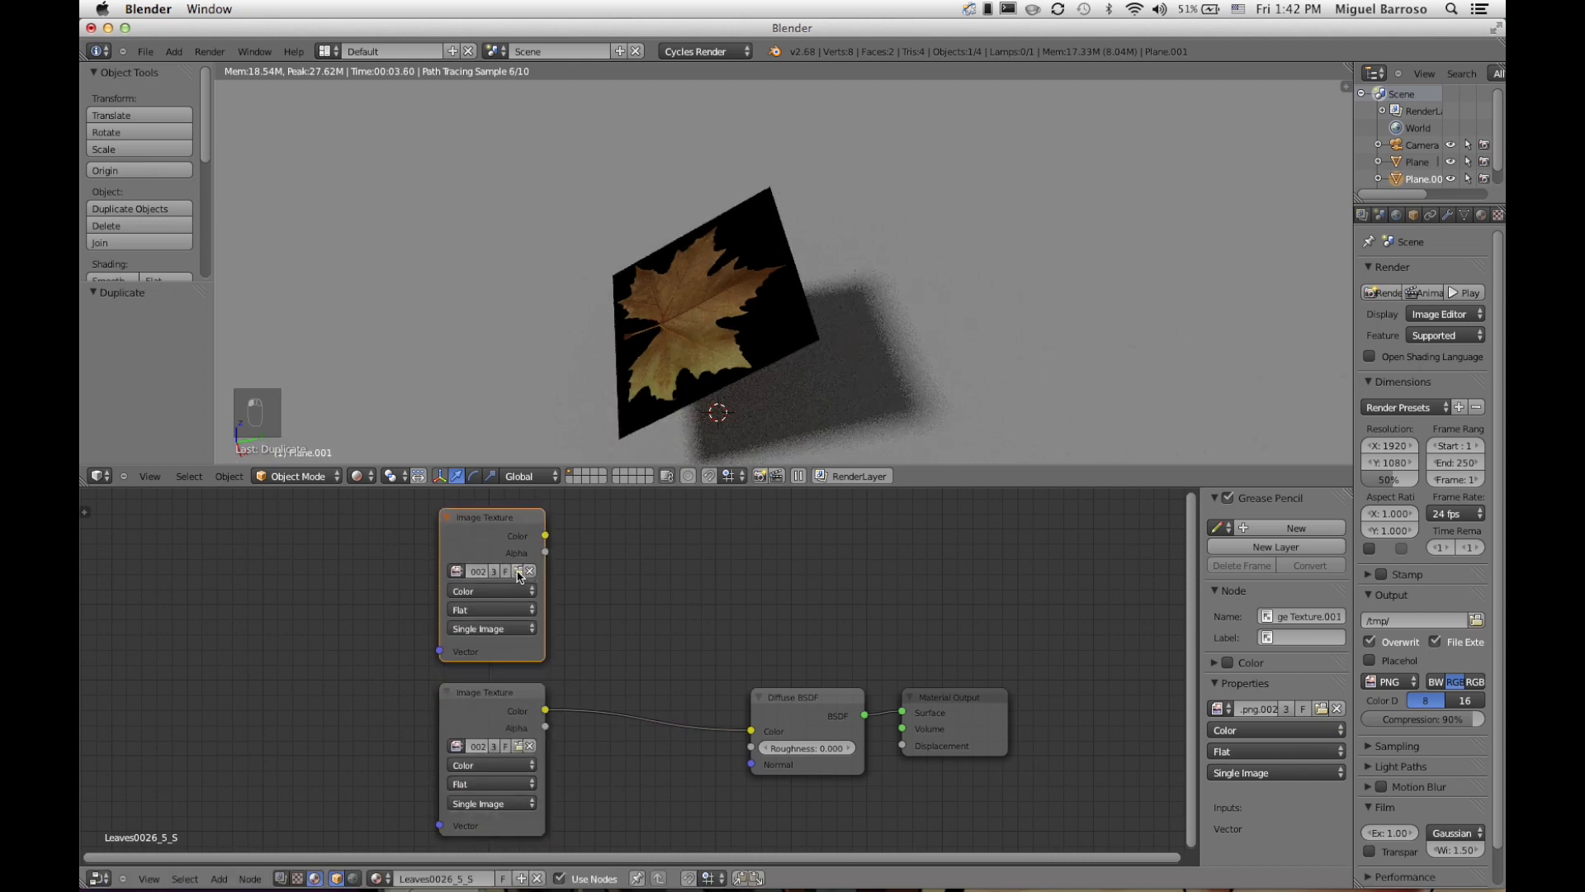
# Step: Load the black-and-white mask a.Leaves0026_5_S copy.png into the duplicated Image Texture node
pyautogui.click(519, 576)
pyautogui.click(370, 73)
pyautogui.click(437, 175)
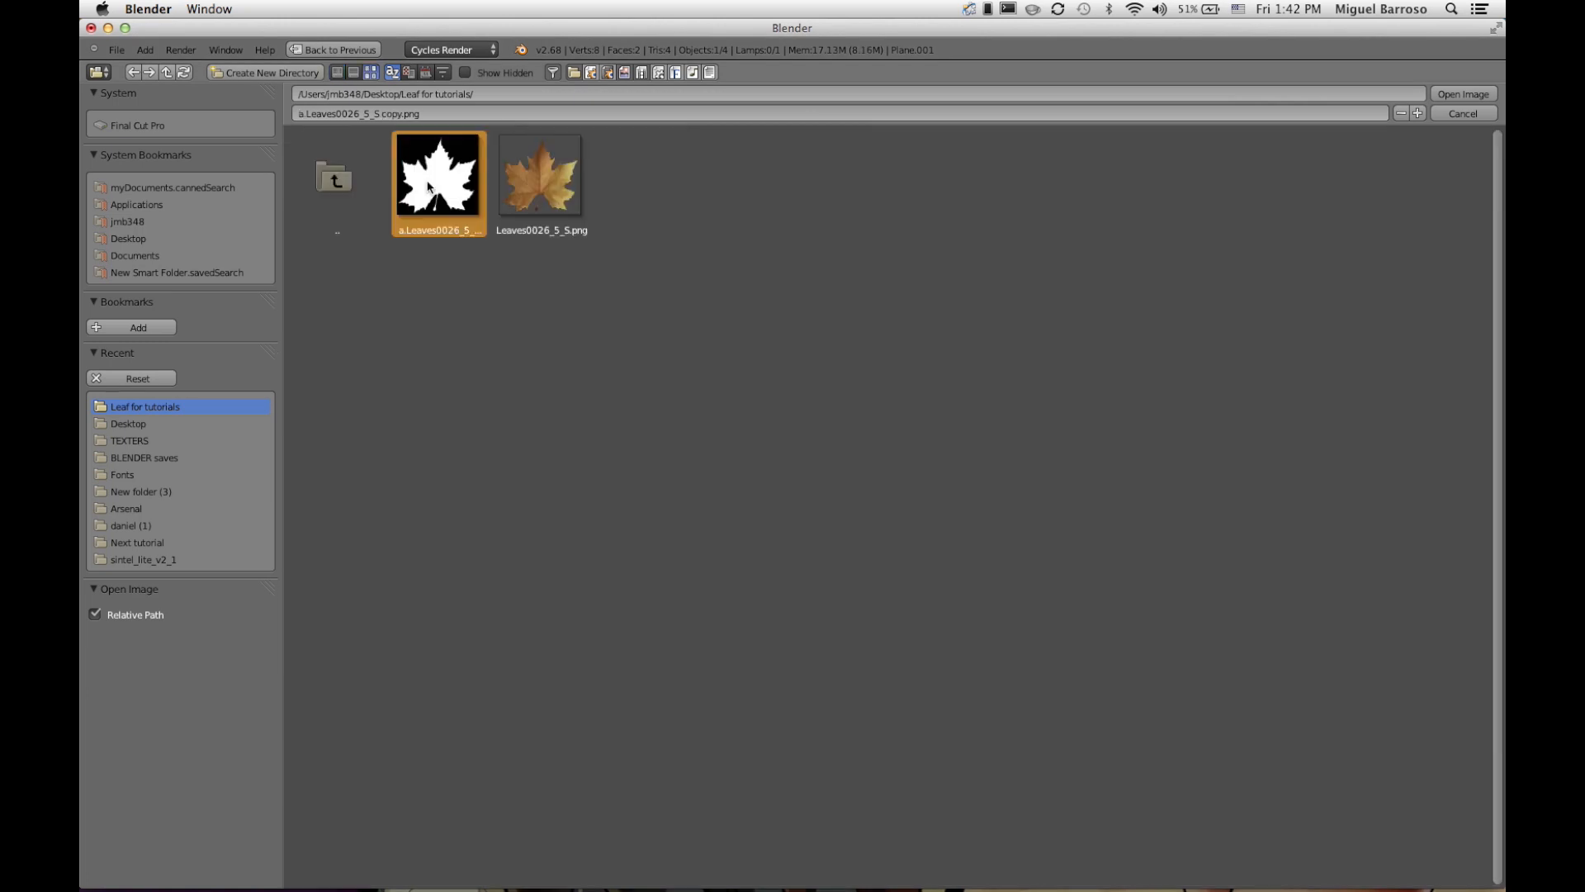
pyautogui.click(1463, 94)
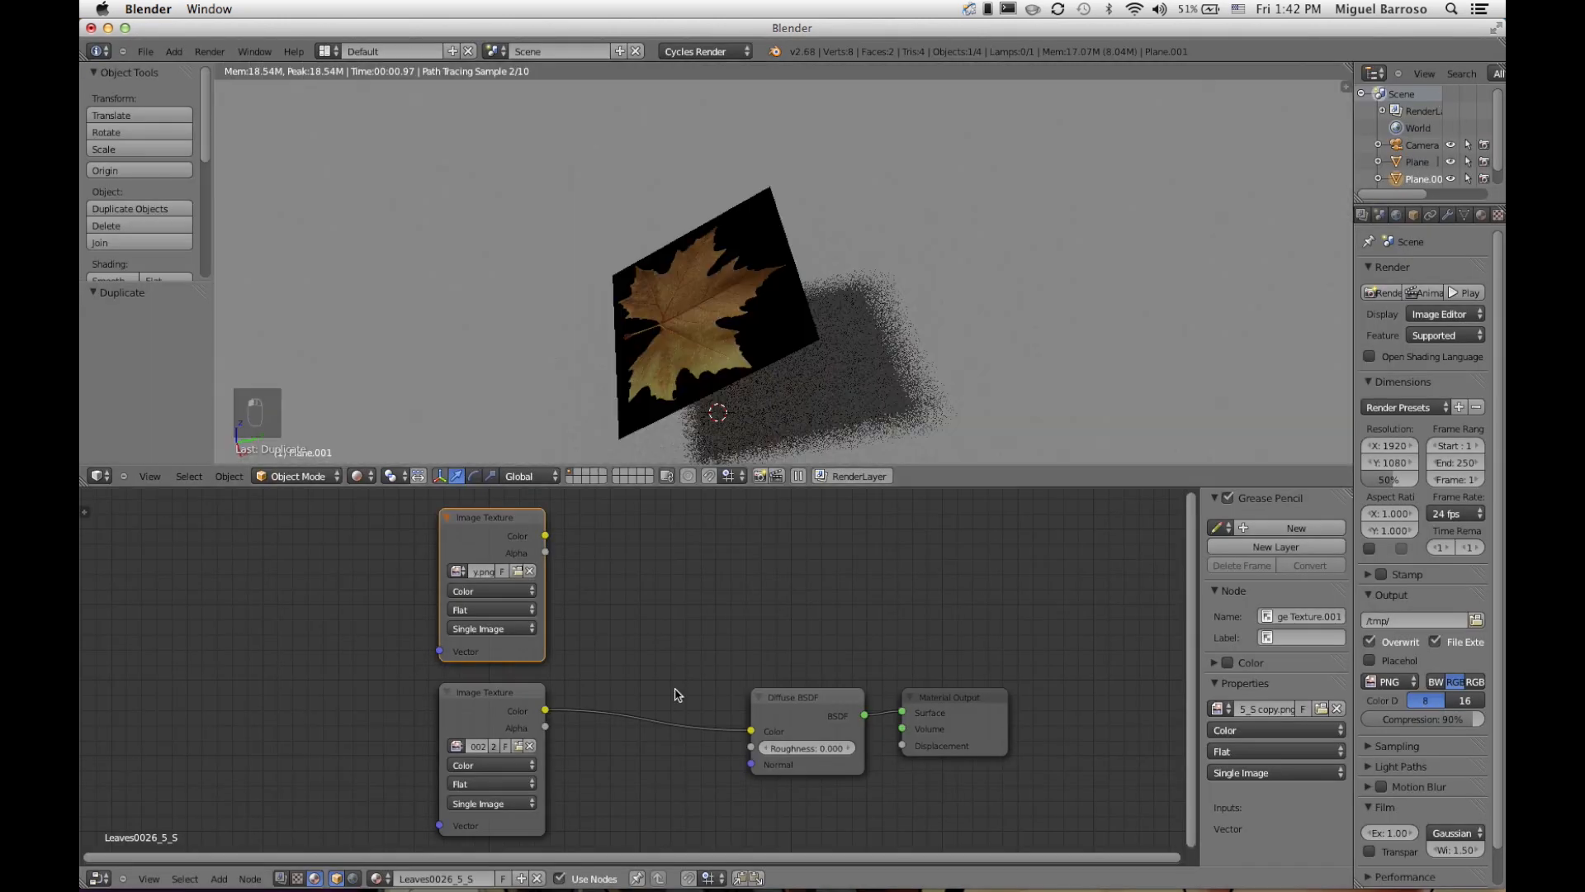
# Step: Add a Mix Shader node and place it above the Diffuse BSDF node
pyautogui.hotkey('shift', 's')
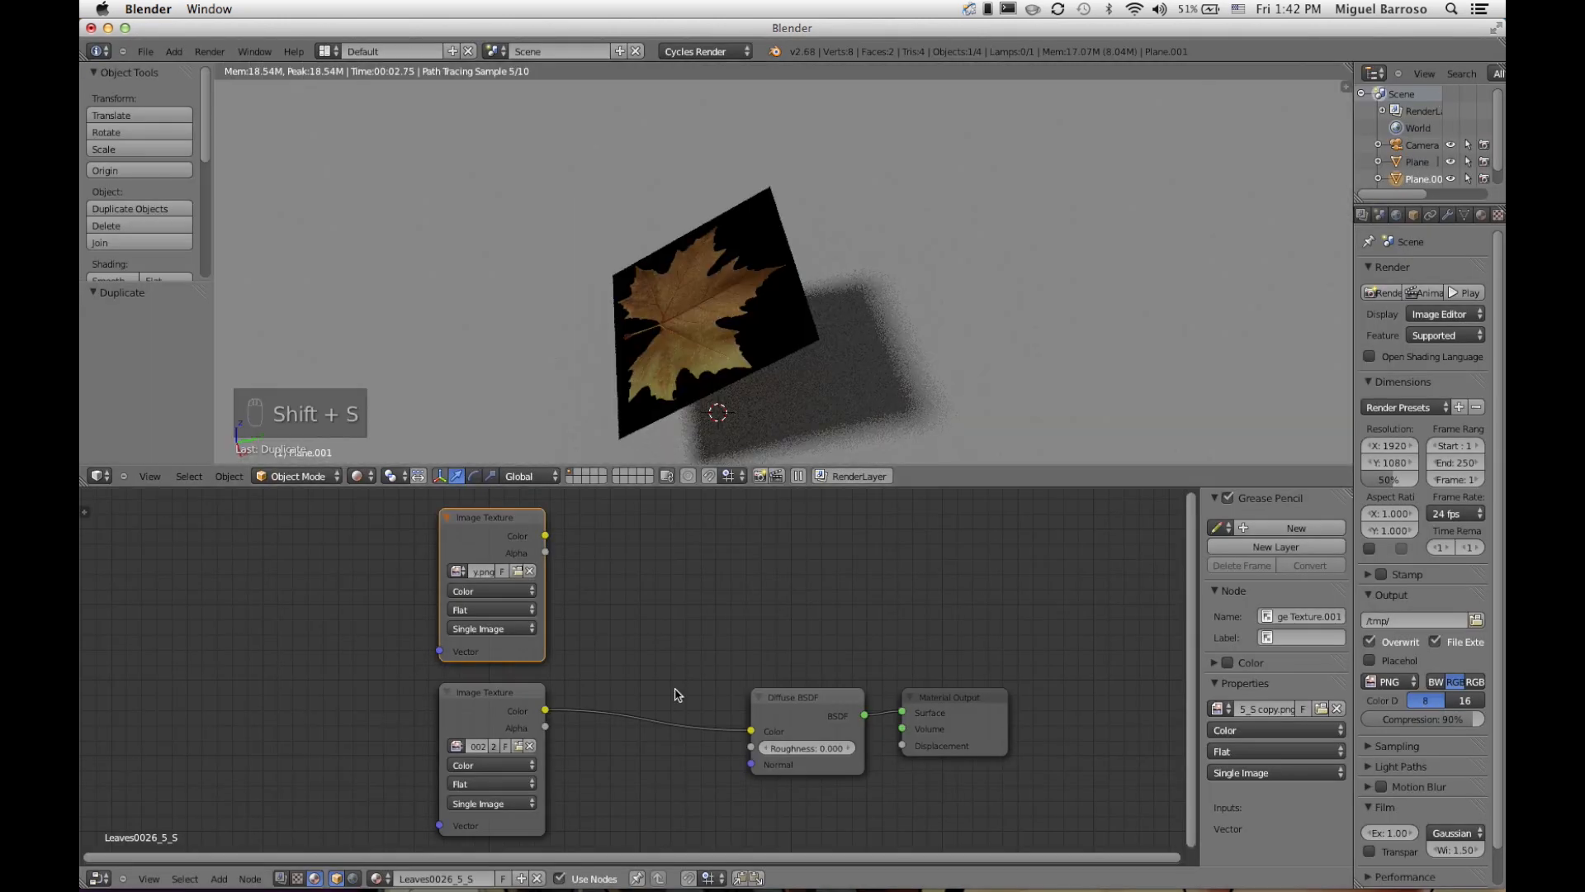
pyautogui.hotkey('shift', 'a')
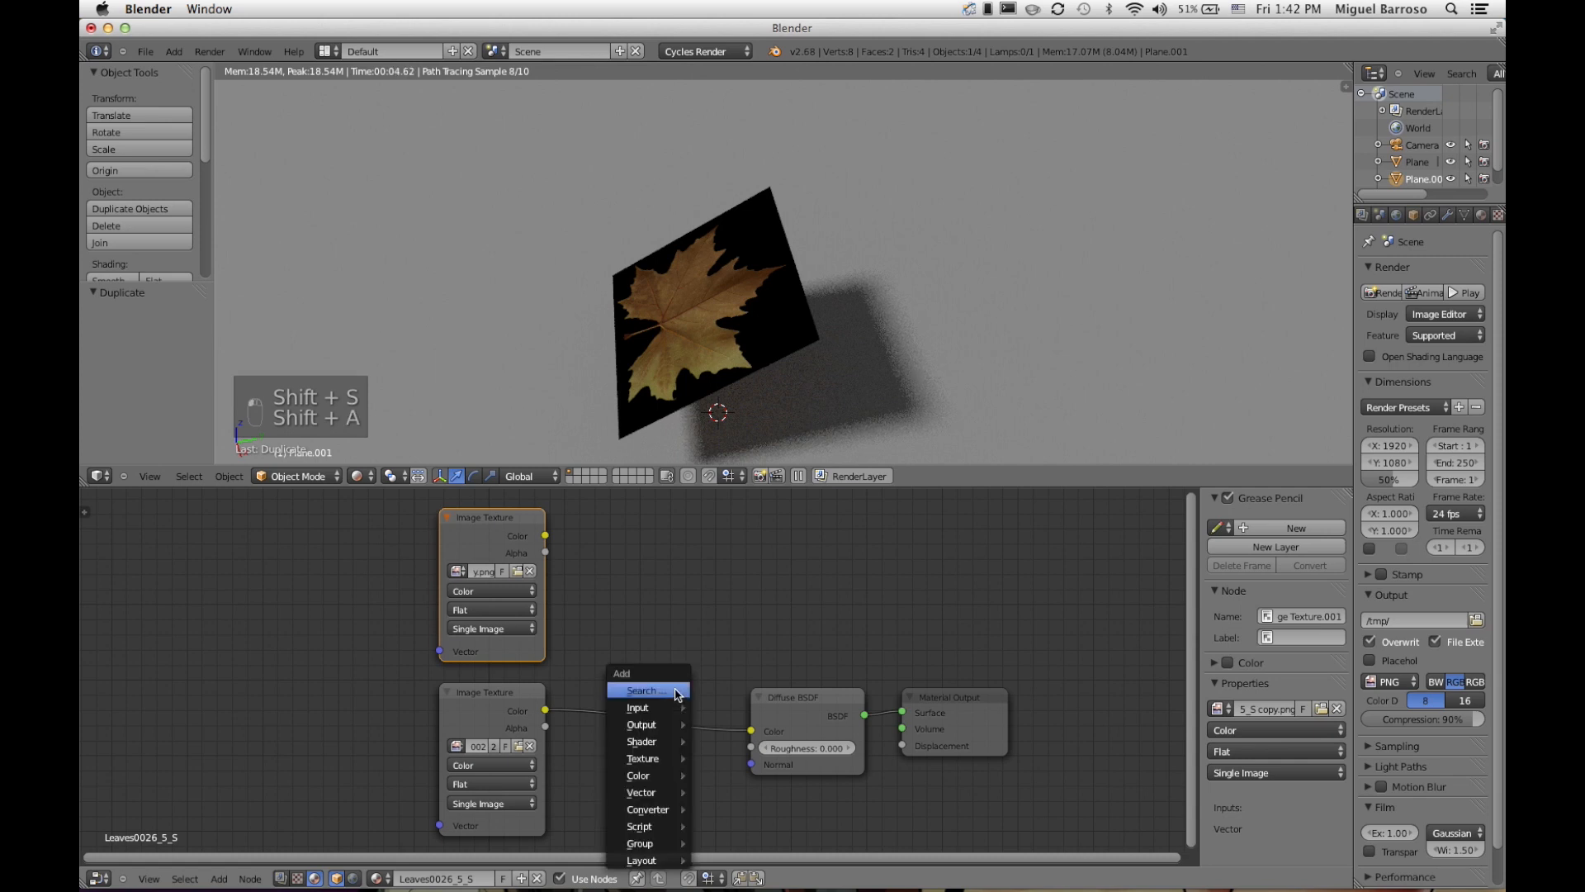
pyautogui.moveTo(655, 747)
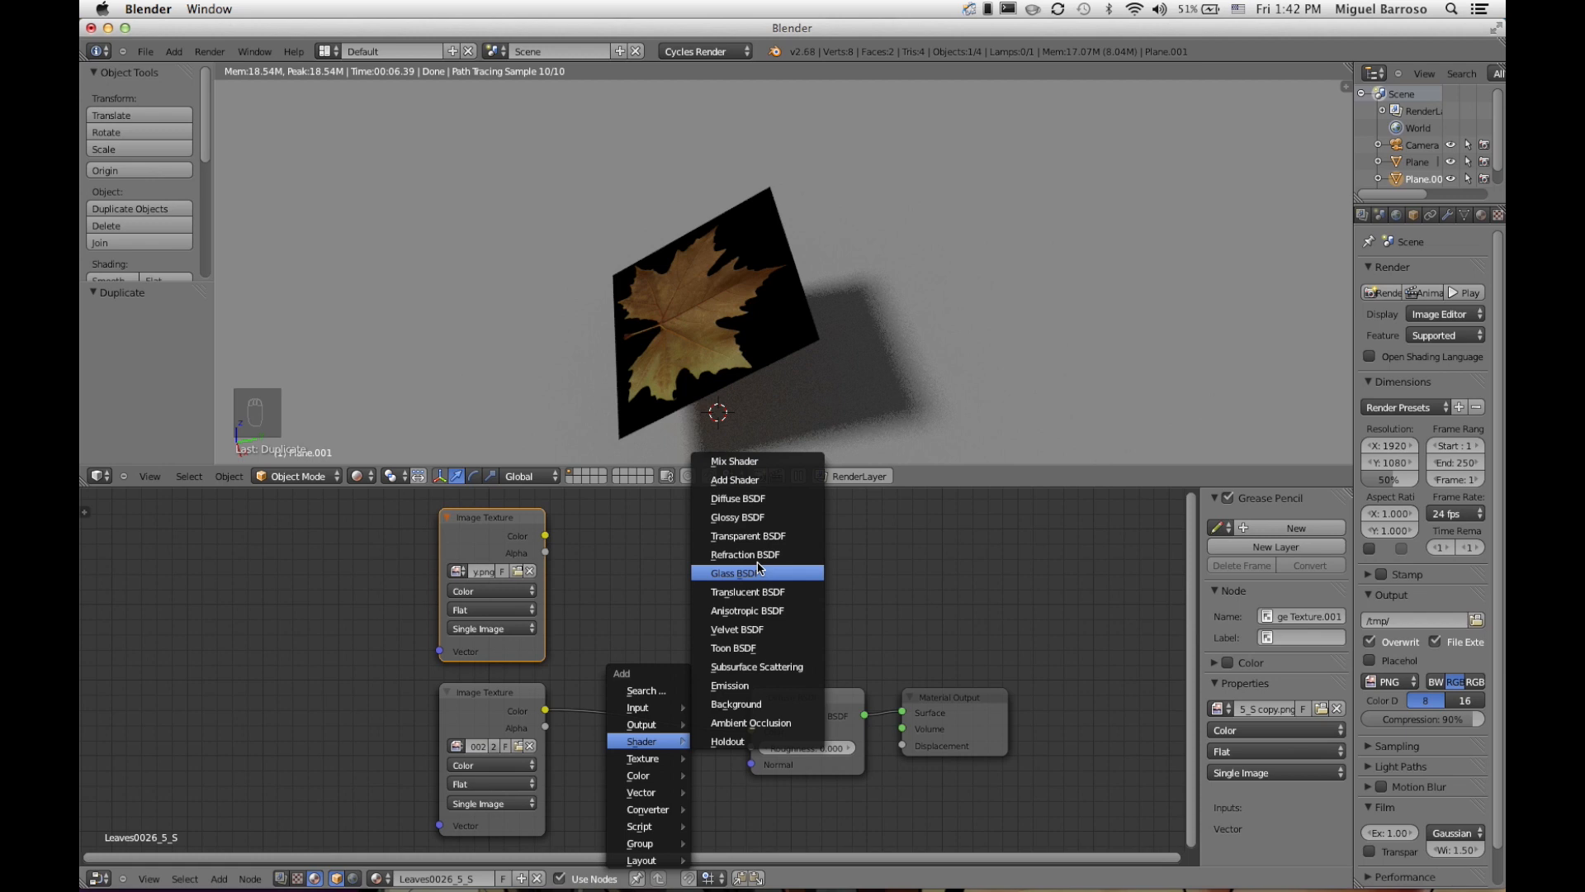
pyautogui.click(746, 467)
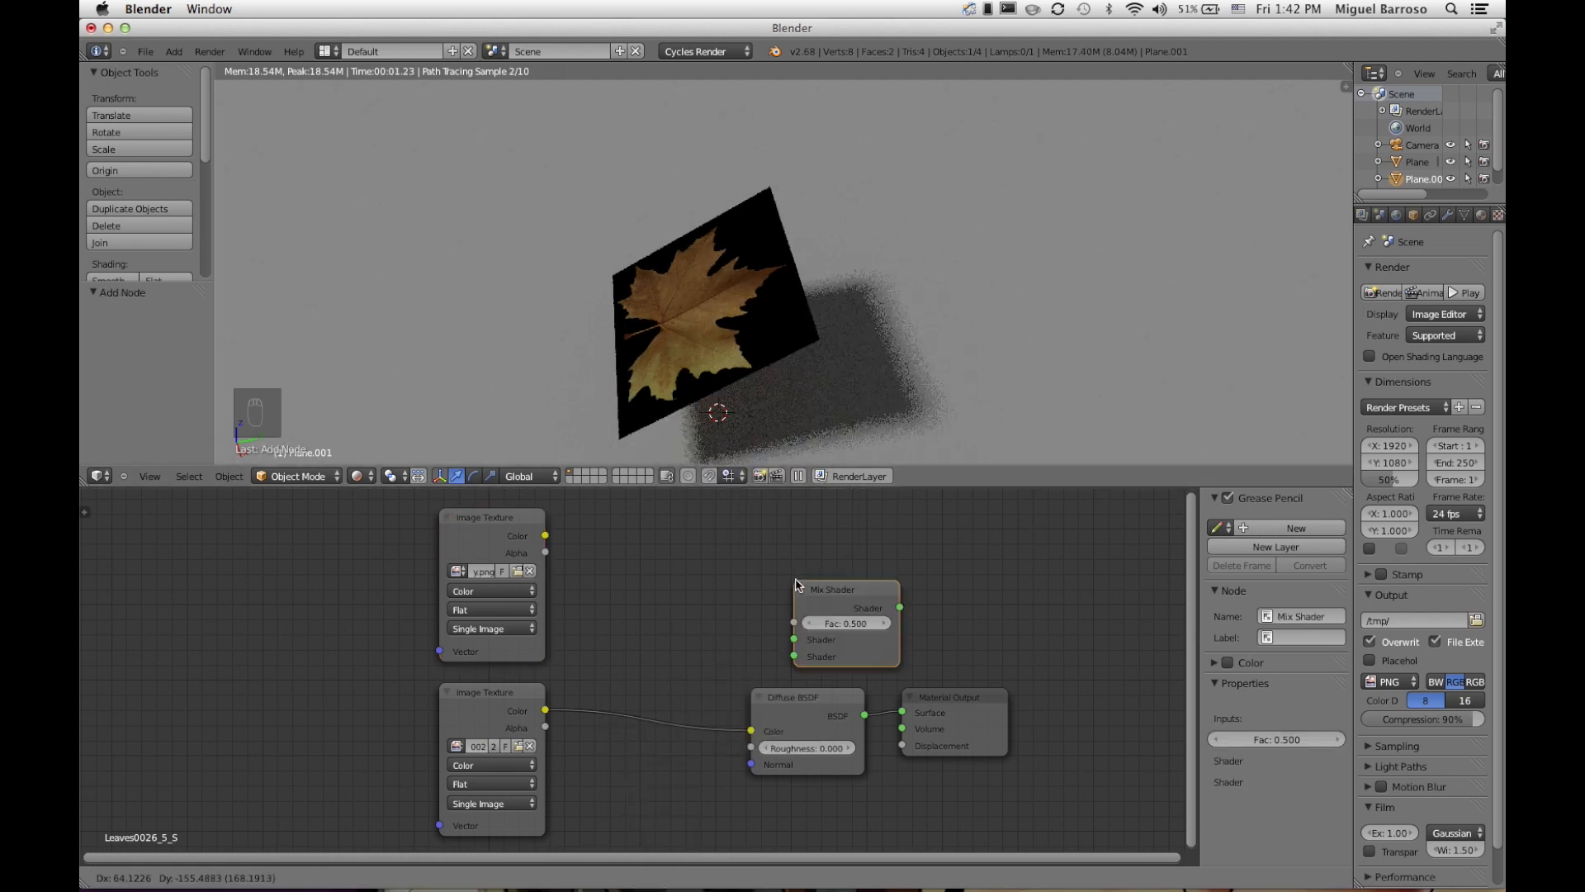
pyautogui.click(796, 584)
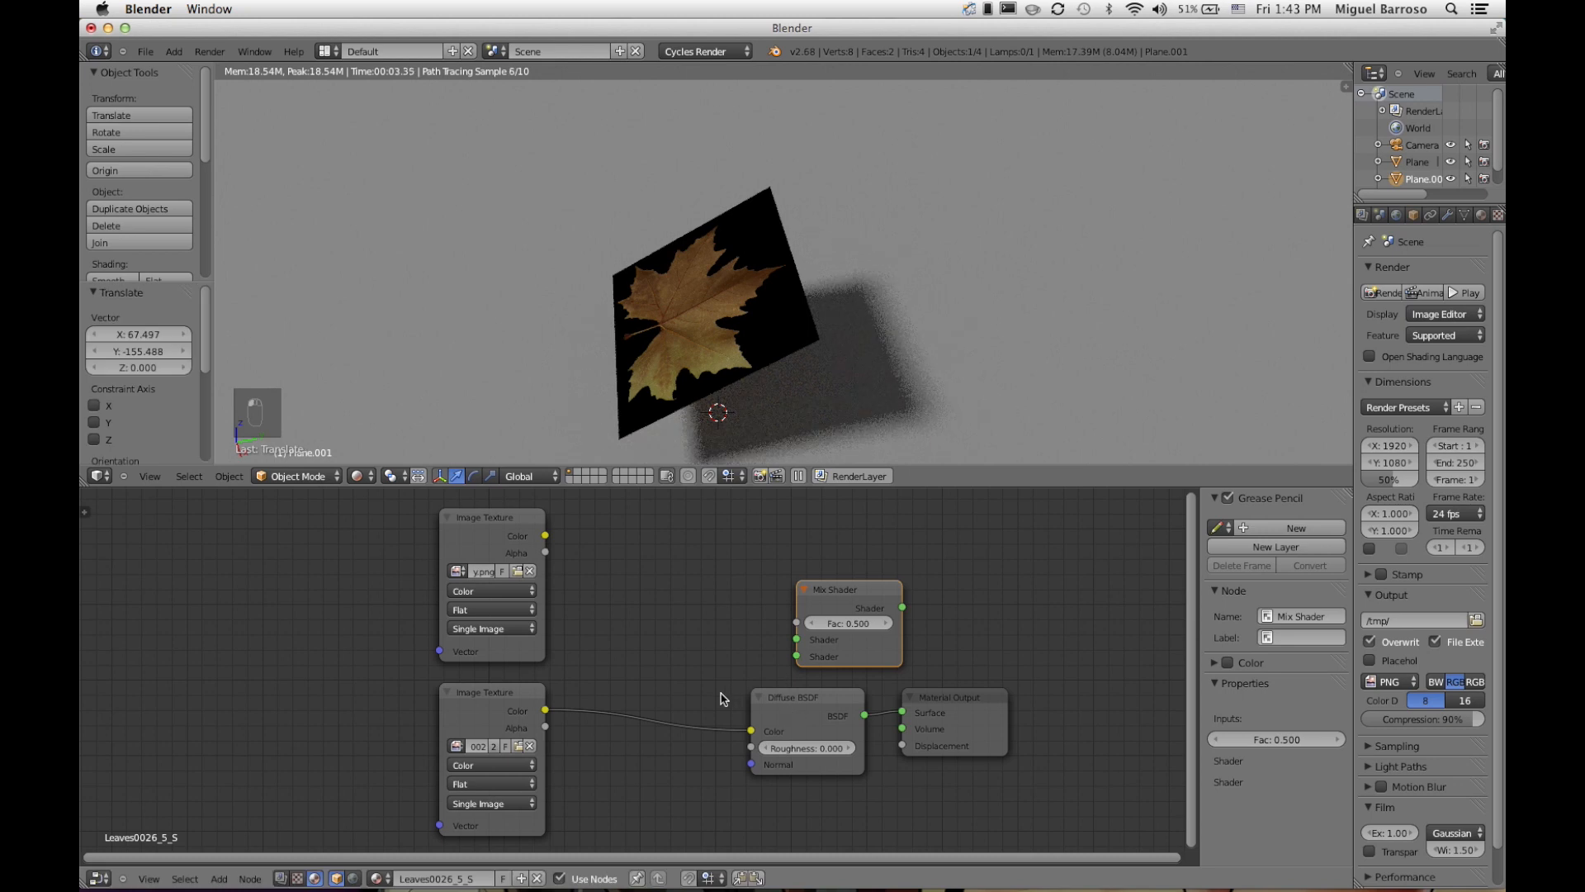
# Step: Spread the Diffuse BSDF and Material Output nodes apart to make room for another node between them
pyautogui.moveTo(801, 720); pyautogui.dragTo(781, 722)
pyautogui.moveTo(964, 706); pyautogui.dragTo(977, 710)
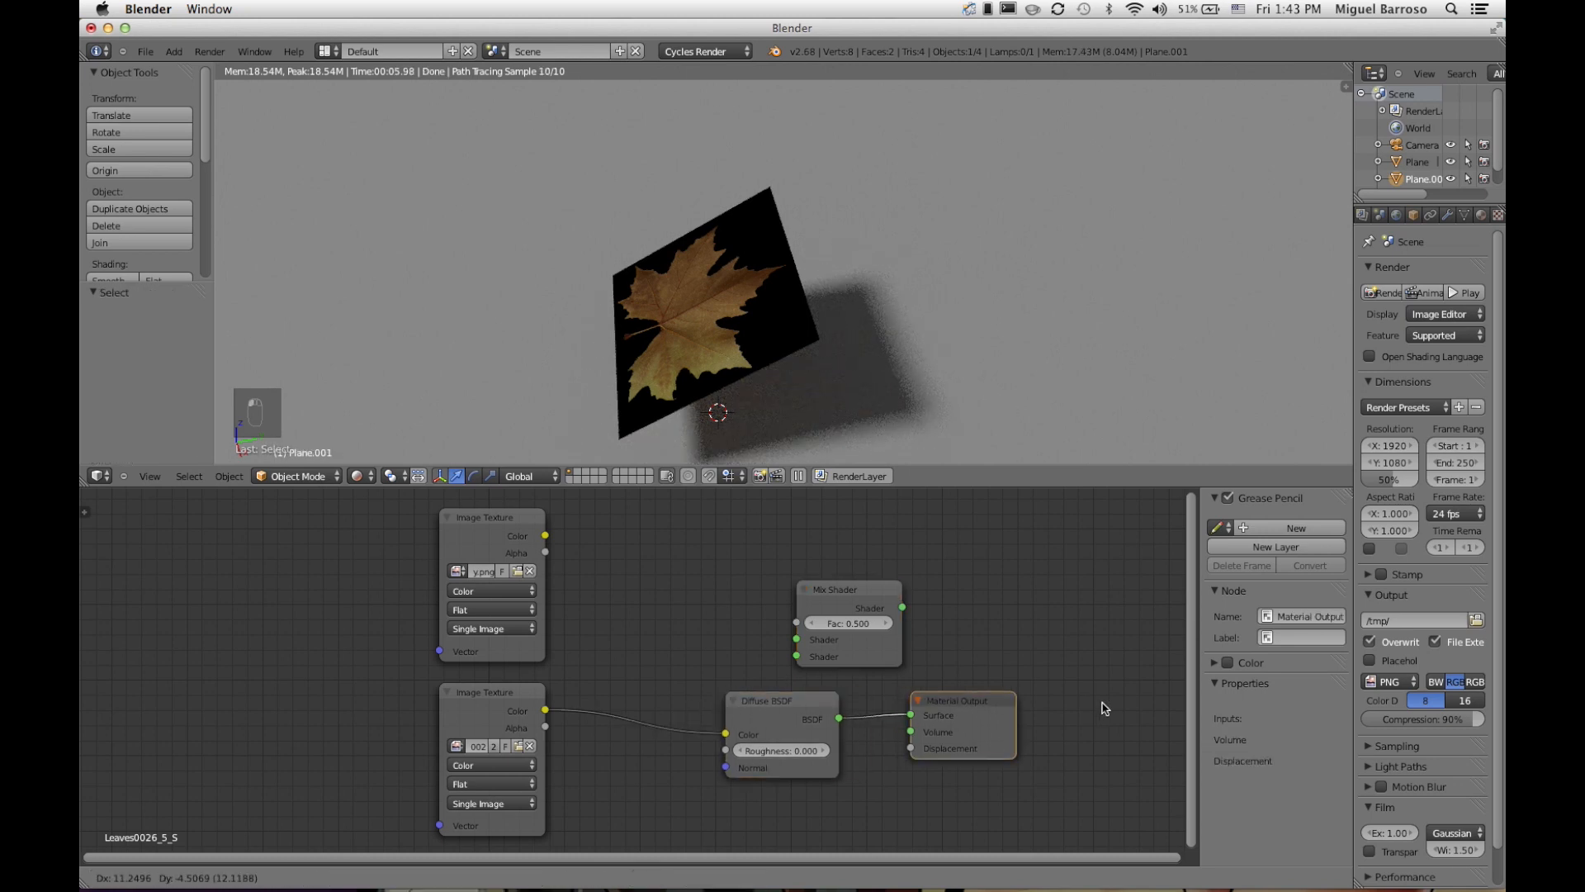
pyautogui.click(999, 703)
pyautogui.press('g')
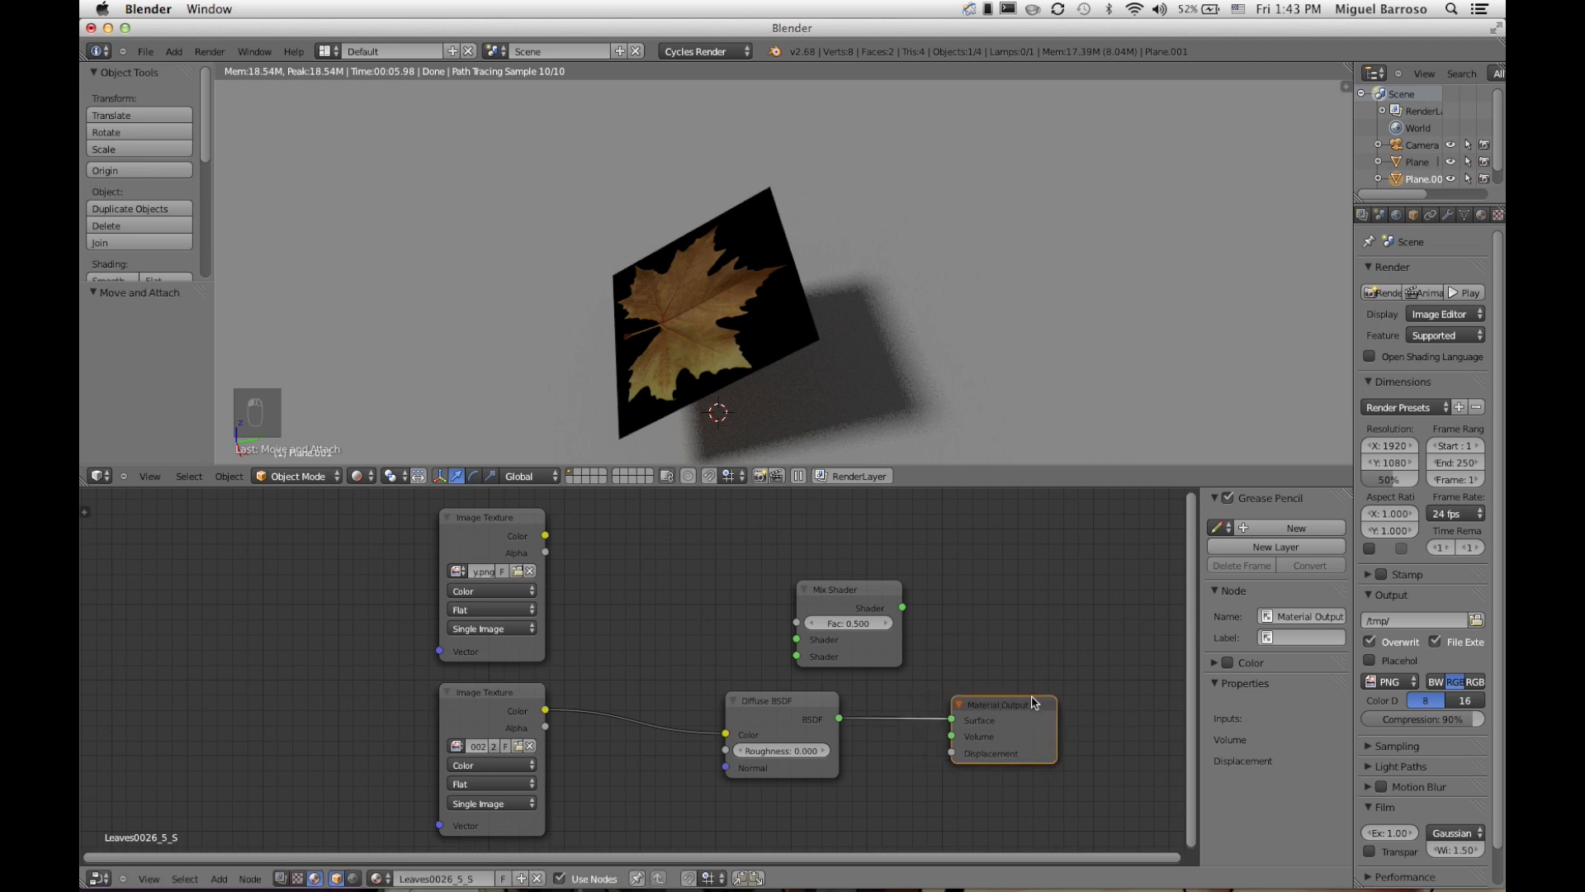
pyautogui.click(1146, 698)
# Step: Insert the Mix Shader between the Diffuse BSDF and Material Output, with the Diffuse BSDF feeding its second Shader input
pyautogui.moveTo(842, 591); pyautogui.dragTo(967, 720)
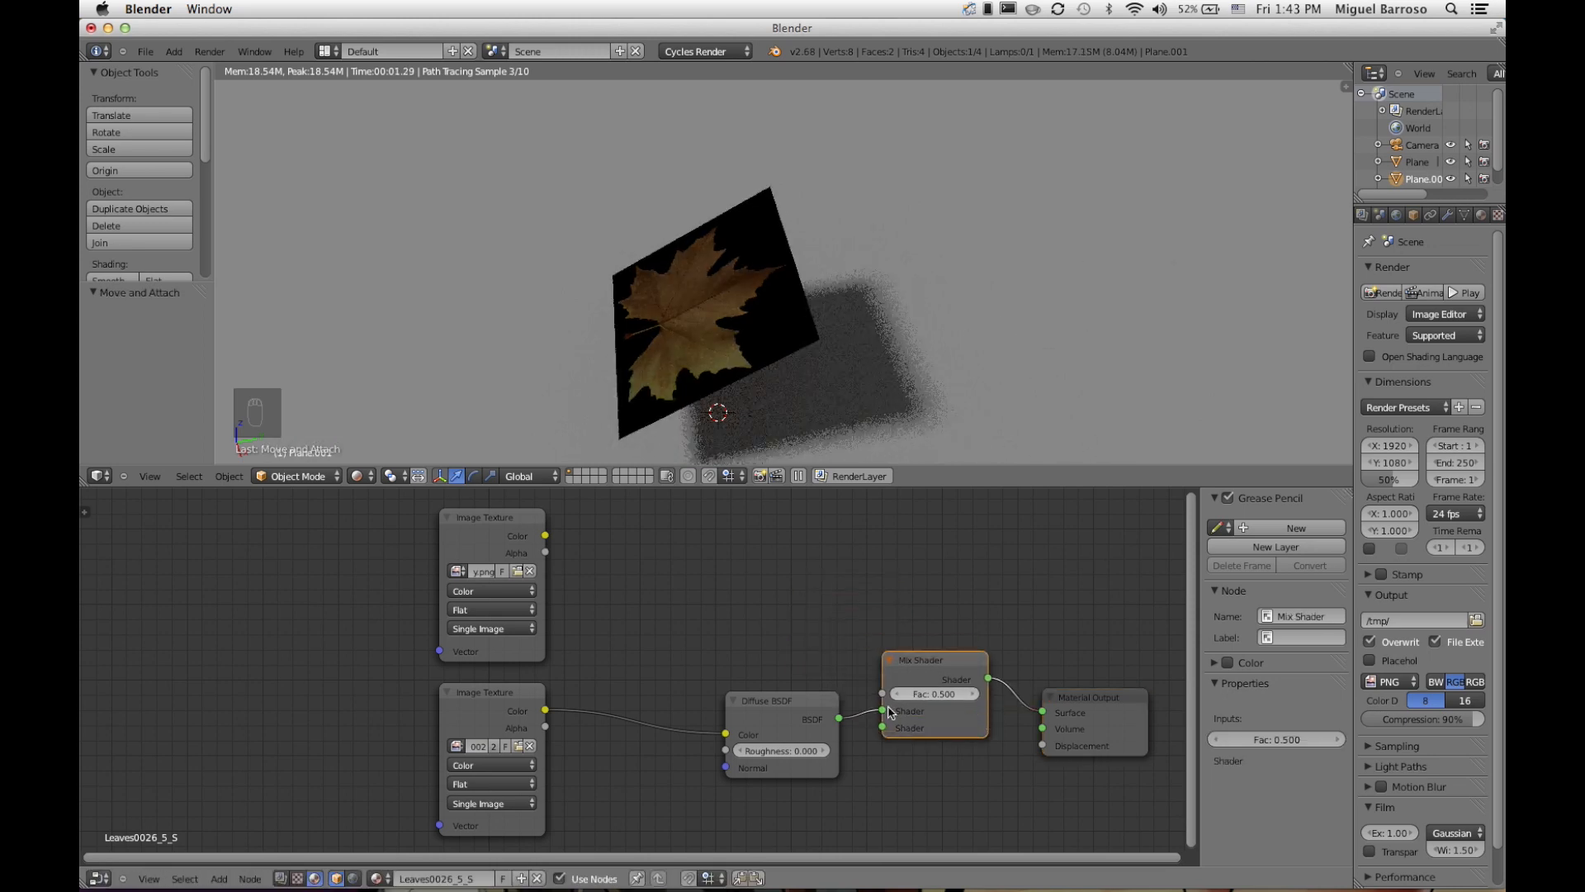
pyautogui.moveTo(883, 711); pyautogui.dragTo(883, 733)
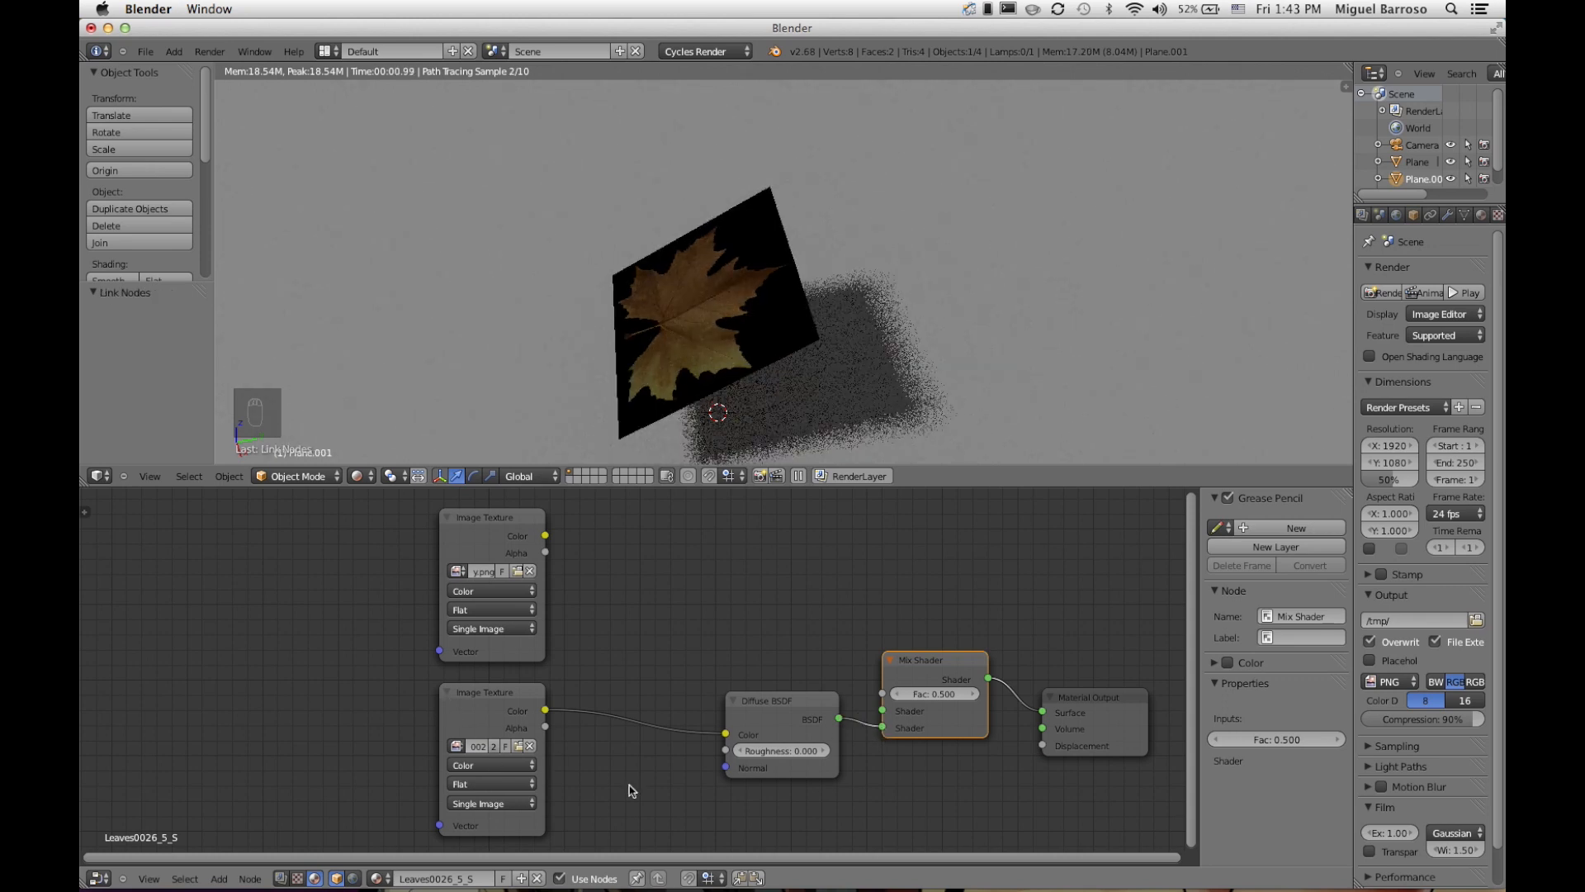
pyautogui.moveTo(775, 701); pyautogui.dragTo(777, 702)
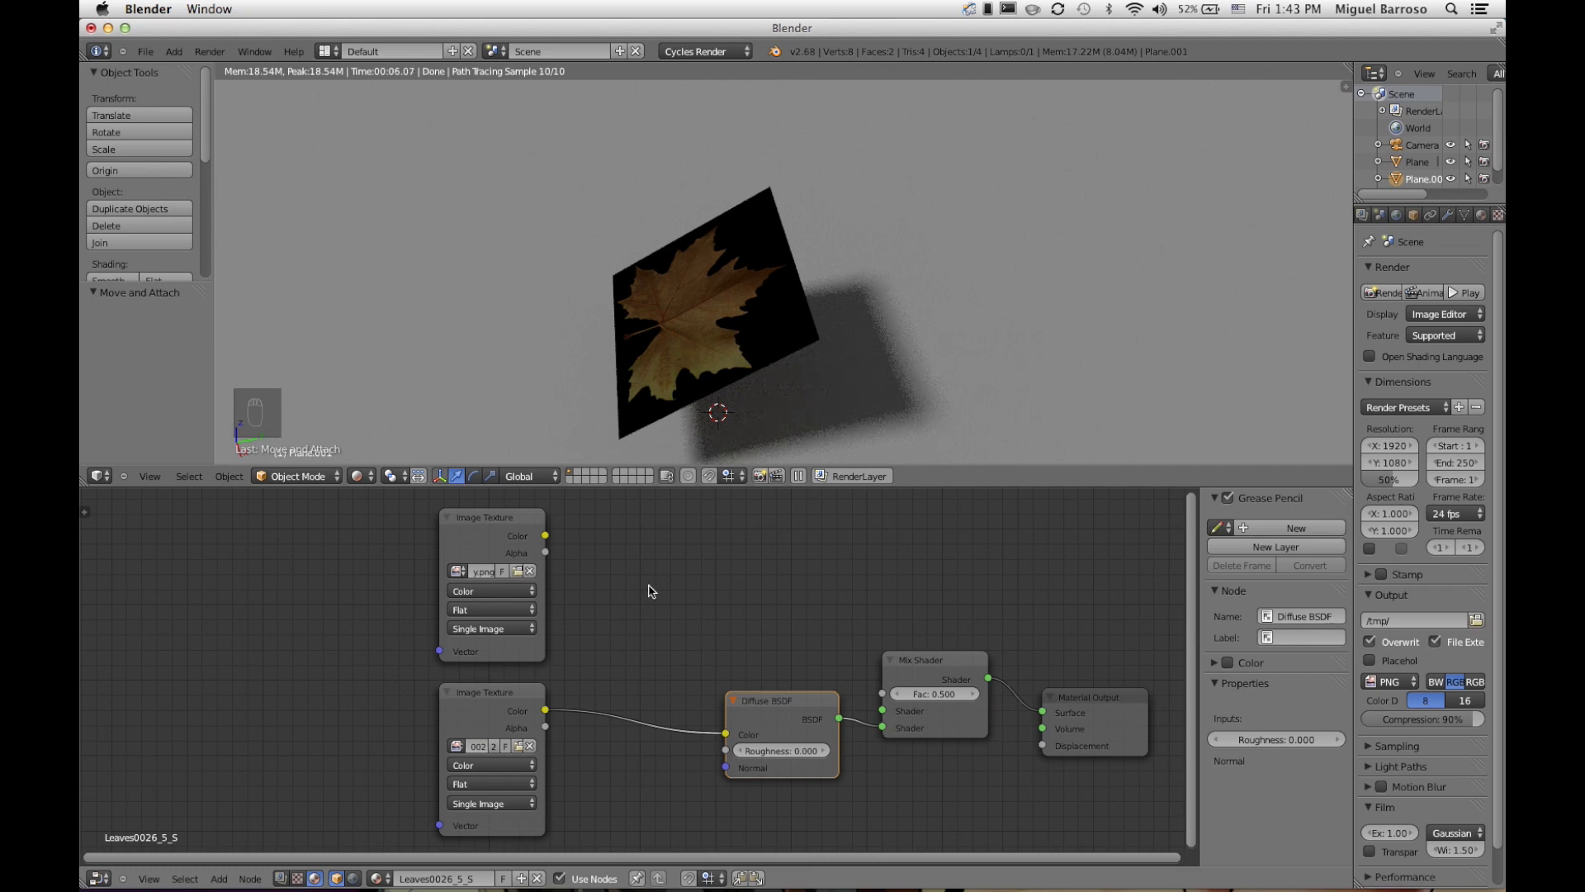
# Step: Add a Transparent BSDF node and place it just above the Diffuse BSDF
pyautogui.hotkey('shift', 'a')
pyautogui.moveTo(652, 591)
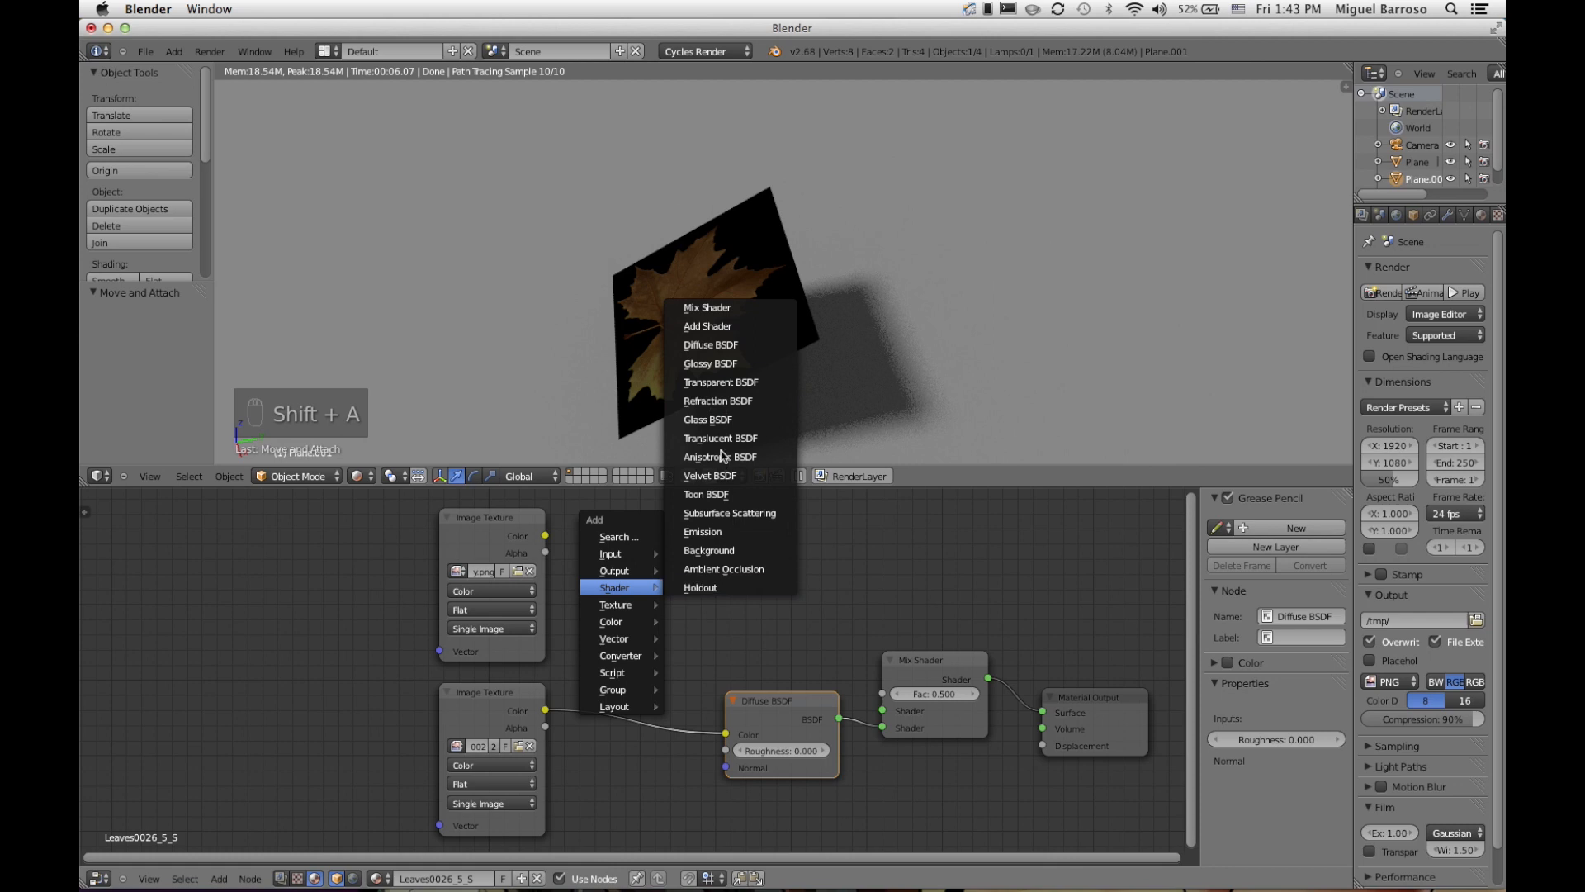
pyautogui.click(720, 383)
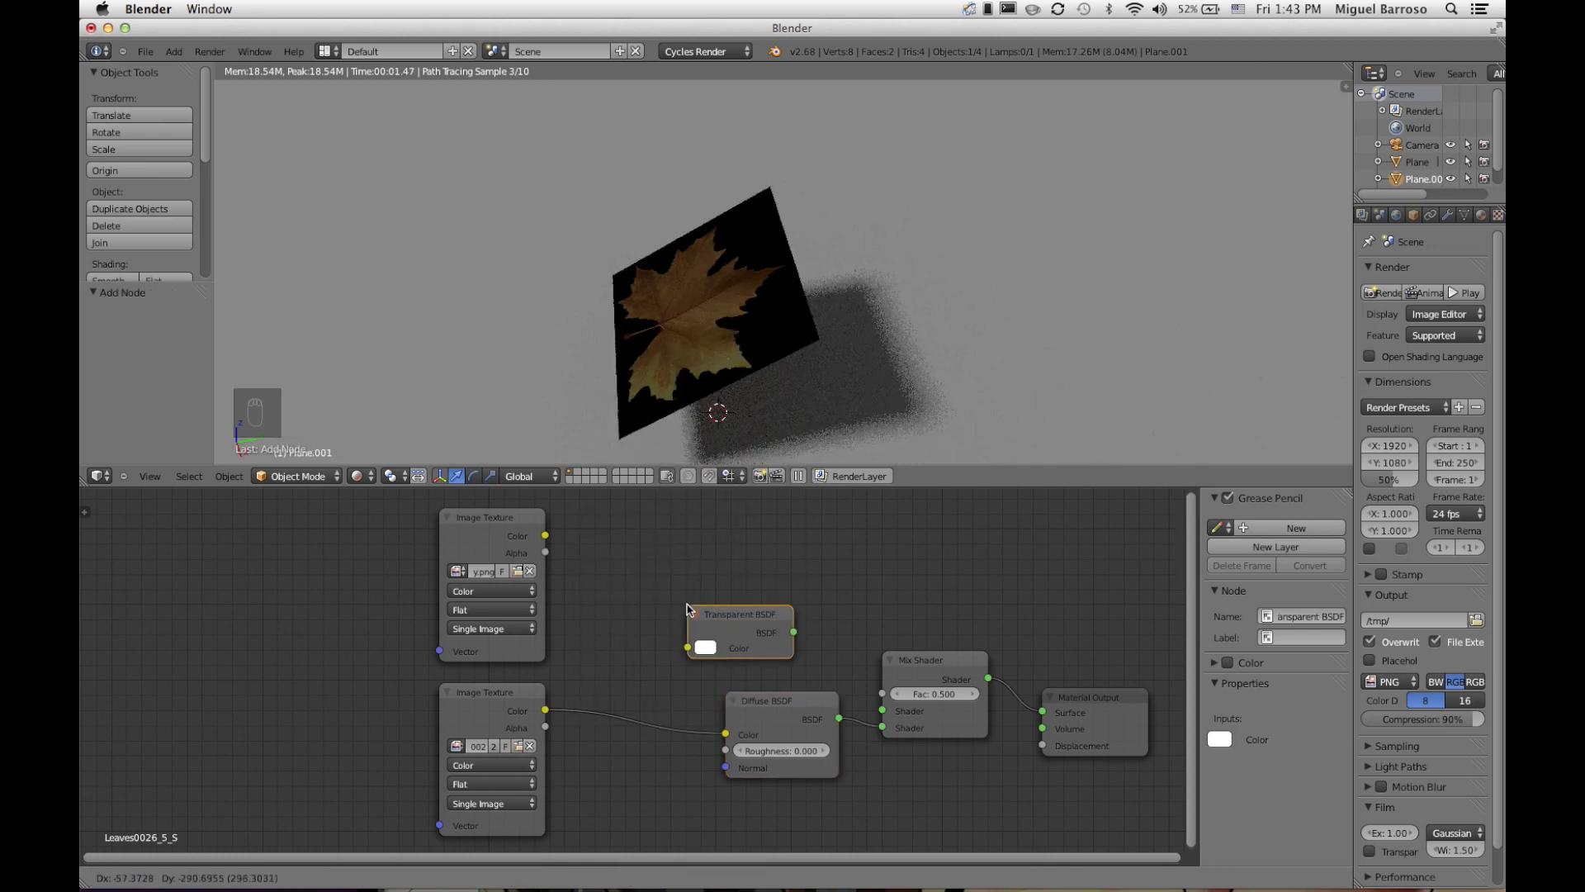
pyautogui.click(691, 606)
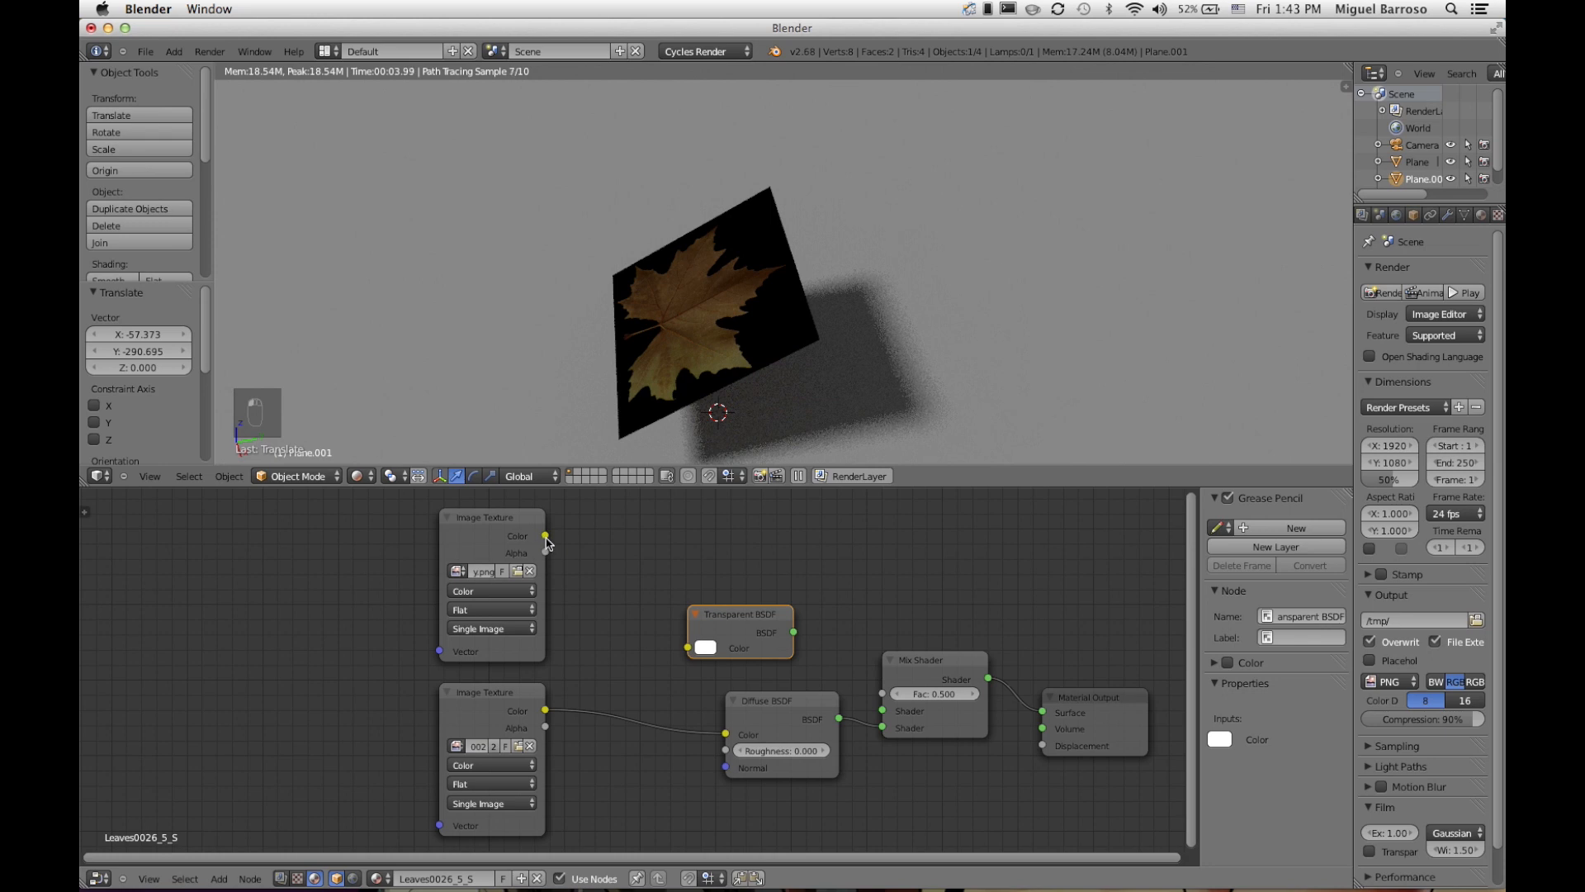
# Step: Link the mask texture's Color to the Mix Shader's Fac and the Transparent BSDF to its first Shader input, shifting the Diffuse BSDF aside
pyautogui.click(523, 518)
pyautogui.moveTo(523, 518); pyautogui.dragTo(880, 694)
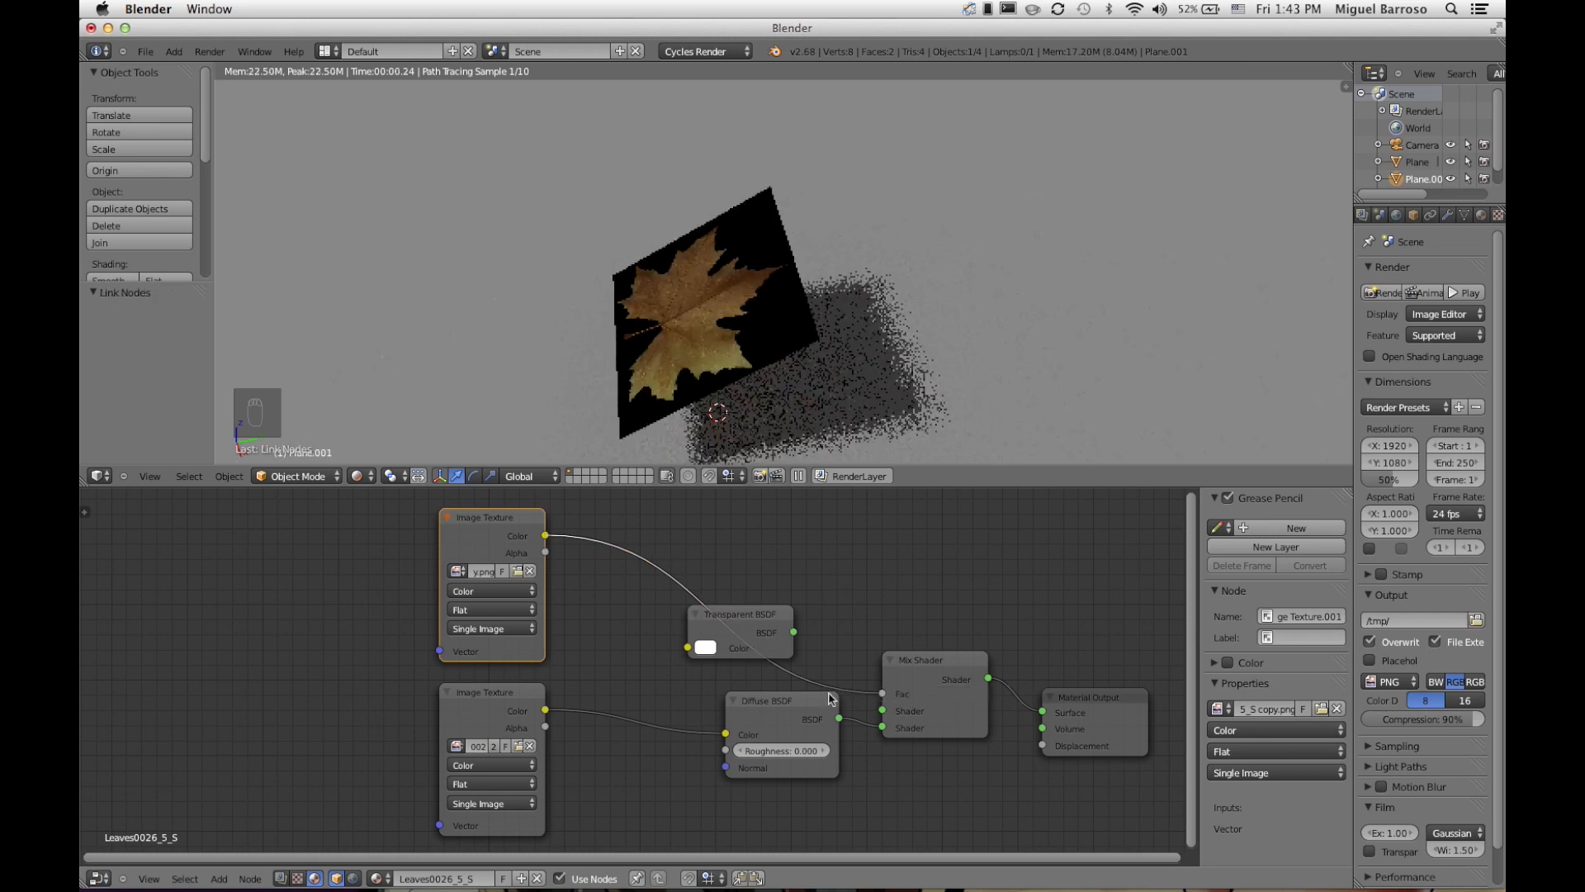
pyautogui.moveTo(758, 711); pyautogui.dragTo(720, 719)
pyautogui.moveTo(869, 675); pyautogui.dragTo(880, 710)
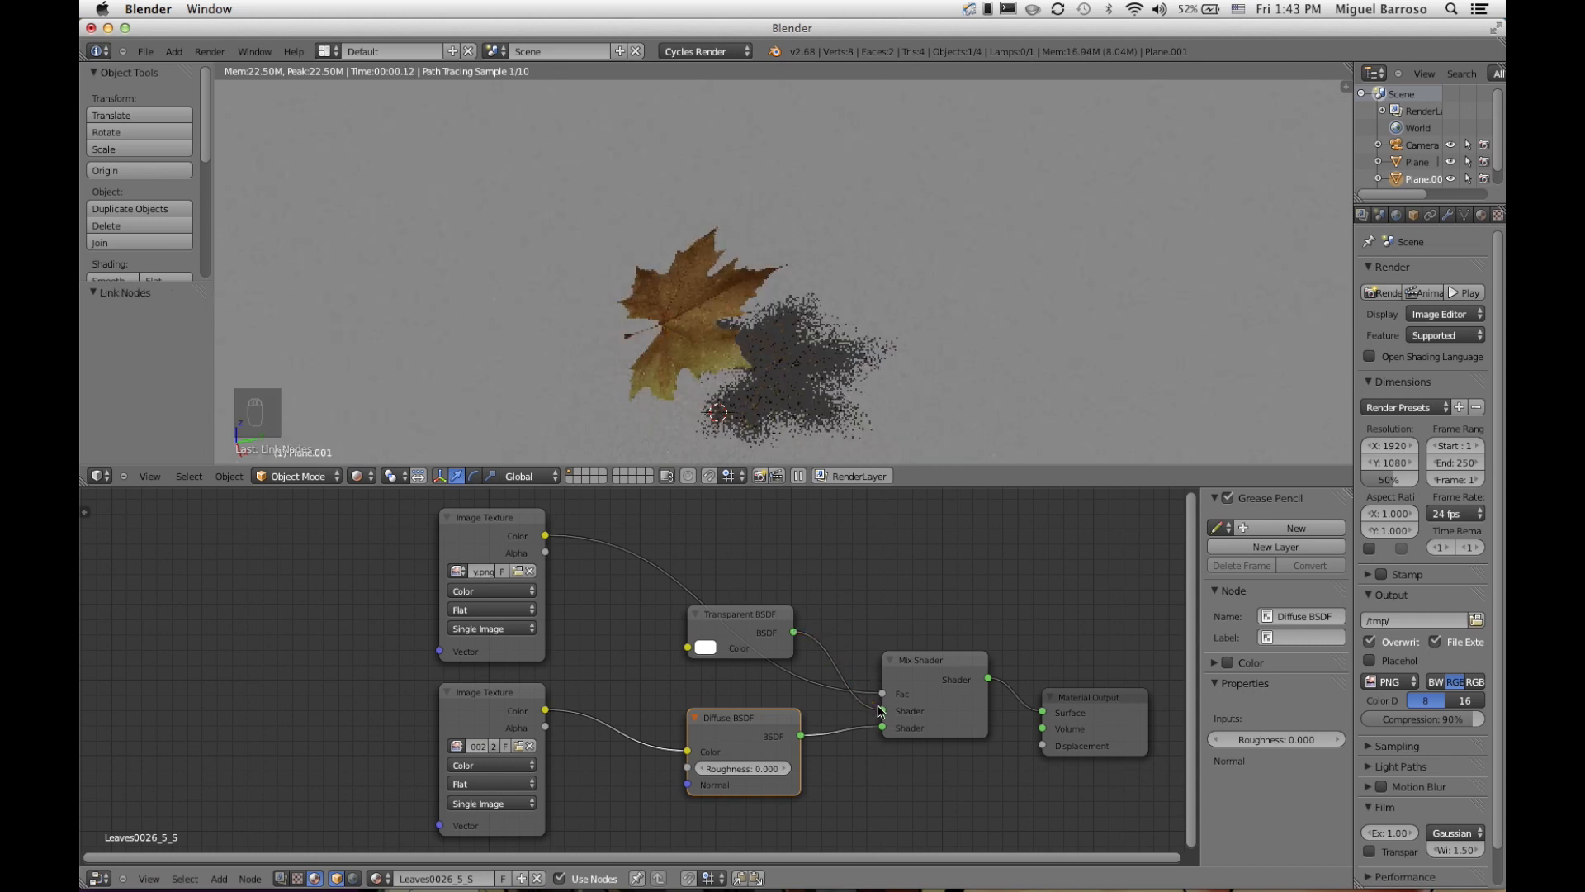